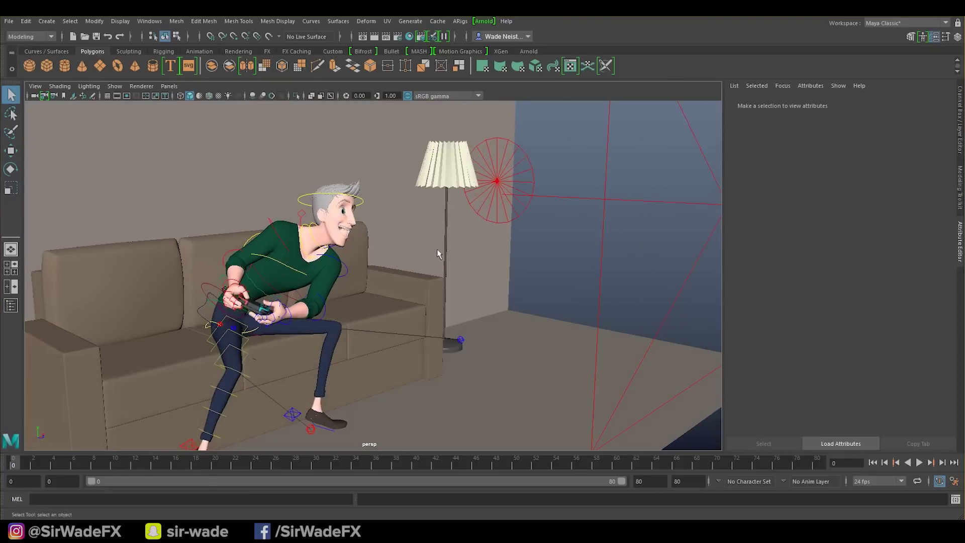
Show the Outliner next to the viewports and select the sky dome light aiSkyDomeLight1
{"action": "left_click_drag", "start_coordinate": [140, 142], "coordinate": [407, 228], "text": "alt"}
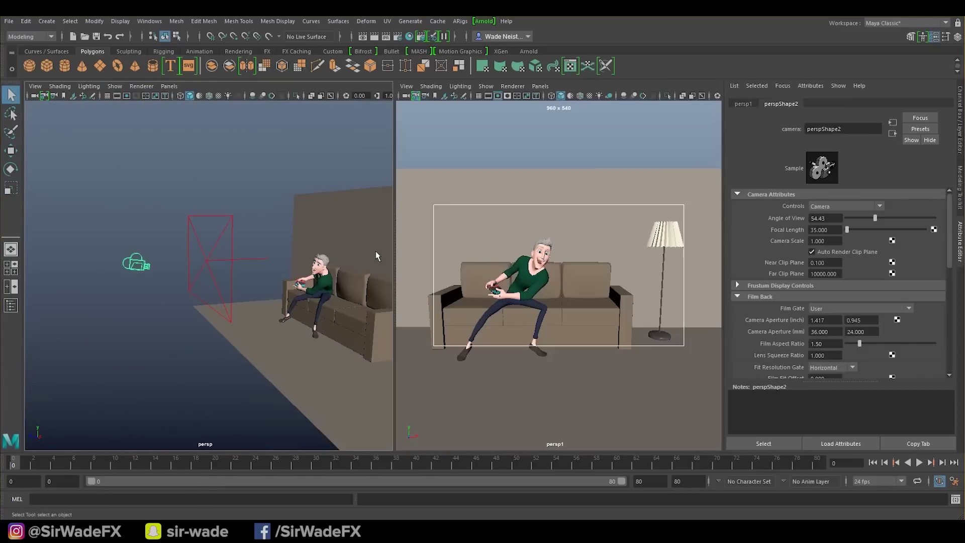
{"action": "left_click_drag", "start_coordinate": [375, 252], "coordinate": [223, 255], "text": "alt"}
{"action": "left_click", "coordinate": [165, 165]}
{"action": "left_click", "coordinate": [12, 305]}
{"action": "left_click", "coordinate": [93, 278]}
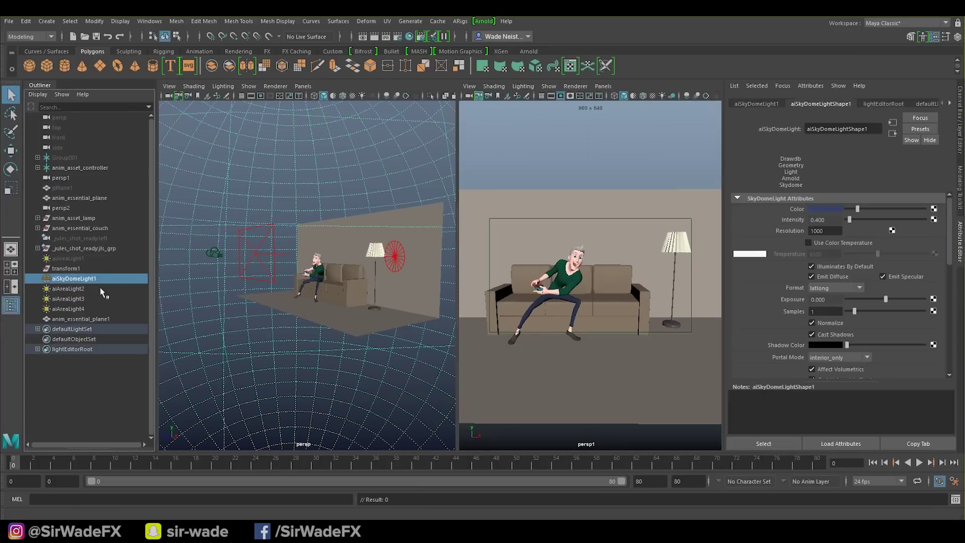
Examine the placement and attributes of aiAreaLight2, aiAreaLight3, aiAreaLight4 and the sky dome light in the room scene
{"action": "left_click_drag", "start_coordinate": [241, 271], "coordinate": [171, 277], "text": "alt"}
{"action": "left_click", "coordinate": [95, 288]}
{"action": "key", "text": "4"}
{"action": "mouse_move", "coordinate": [303, 257]}
{"action": "left_mouse_down", "text": "alt"}
{"action": "mouse_move", "coordinate": [312, 191]}
{"action": "mouse_move", "coordinate": [325, 296]}
{"action": "mouse_move", "coordinate": [413, 317]}
{"action": "left_mouse_up", "text": "alt"}
{"action": "key", "text": "5"}
{"action": "key", "text": "f"}
{"action": "scroll", "coordinate": [326, 296], "scroll_direction": "down", "scroll_amount": 5}
{"action": "left_click", "coordinate": [108, 298]}
{"action": "left_click", "coordinate": [101, 308]}
{"action": "left_click", "coordinate": [93, 279]}
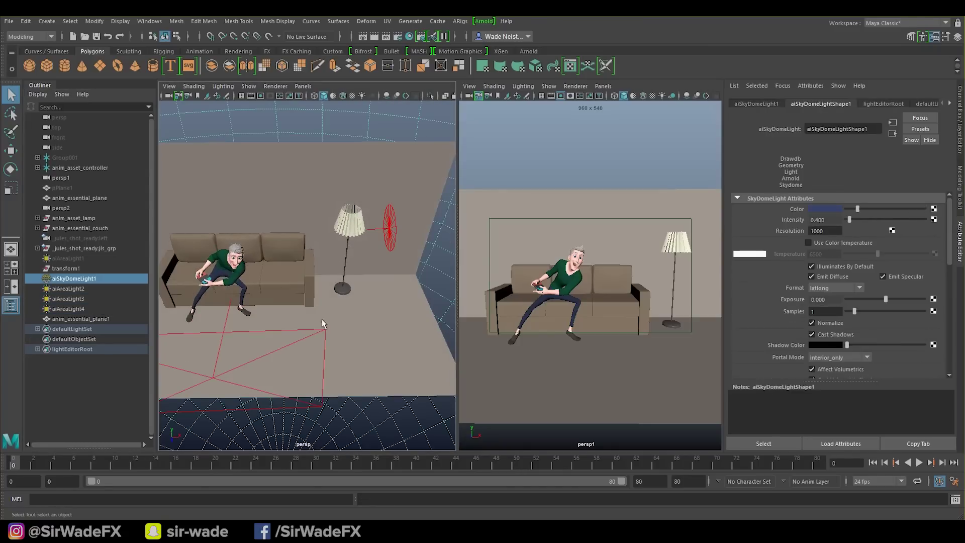
Maximize the perspective view and examine the light bulb inside the floor lamp's shade up close
{"action": "left_click", "coordinate": [320, 131]}
{"action": "left_click_drag", "start_coordinate": [334, 246], "coordinate": [295, 200], "text": "alt"}
{"action": "middle_click_drag", "start_coordinate": [347, 216], "coordinate": [271, 256], "text": "alt"}
{"action": "right_click_drag", "start_coordinate": [271, 256], "coordinate": [379, 263], "text": "alt"}
{"action": "key", "text": "space"}
{"action": "mouse_move", "coordinate": [381, 282]}
{"action": "left_mouse_down", "text": "alt"}
{"action": "mouse_move", "coordinate": [396, 197]}
{"action": "mouse_move", "coordinate": [442, 196]}
{"action": "mouse_move", "coordinate": [490, 242]}
{"action": "mouse_move", "coordinate": [472, 176]}
{"action": "left_mouse_up", "text": "alt"}
{"action": "left_click", "coordinate": [400, 154]}
{"action": "key", "text": "f"}
{"action": "left_click", "coordinate": [399, 158]}
{"action": "key", "text": "5"}
Show the original mesh of the bulb's mesh light, inspect the bulb geometry and its material, and hide the mesh again
{"action": "left_click", "coordinate": [490, 243]}
{"action": "left_click", "coordinate": [808, 221]}
{"action": "left_click", "coordinate": [458, 173]}
{"action": "left_click", "coordinate": [631, 190]}
{"action": "left_click_drag", "start_coordinate": [633, 192], "coordinate": [428, 203], "text": "alt"}
{"action": "left_click", "coordinate": [428, 205]}
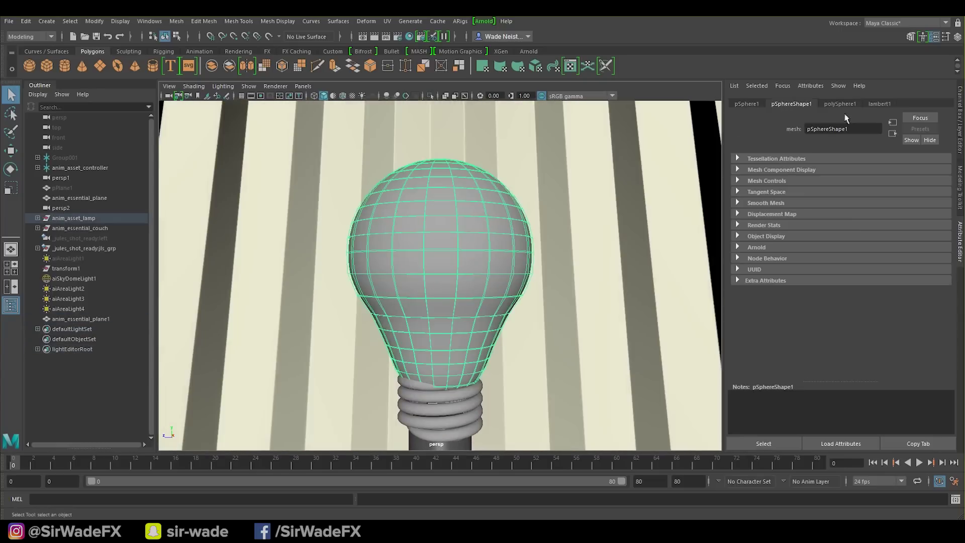
{"action": "left_click", "coordinate": [879, 104]}
{"action": "key", "text": "ctrl+z"}
{"action": "key", "text": "ctrl+z"}
{"action": "key", "text": "ctrl+z"}
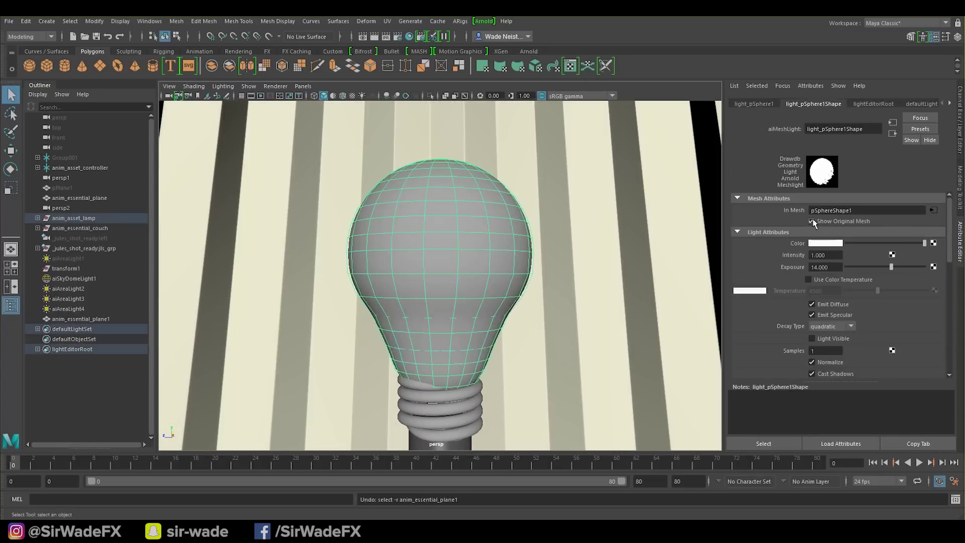
{"action": "left_click", "coordinate": [810, 221]}
Examine the lamp's mesh light within the whole scene in wireframe and review its attributes up close
{"action": "left_click", "coordinate": [367, 204]}
{"action": "left_click_drag", "start_coordinate": [367, 203], "coordinate": [361, 246], "text": "alt"}
{"action": "scroll", "coordinate": [429, 291], "scroll_direction": "down", "scroll_amount": 10}
{"action": "key", "text": "4"}
{"action": "left_click_drag", "start_coordinate": [429, 291], "coordinate": [418, 301], "text": "alt"}
{"action": "key", "text": "ctrl+z"}
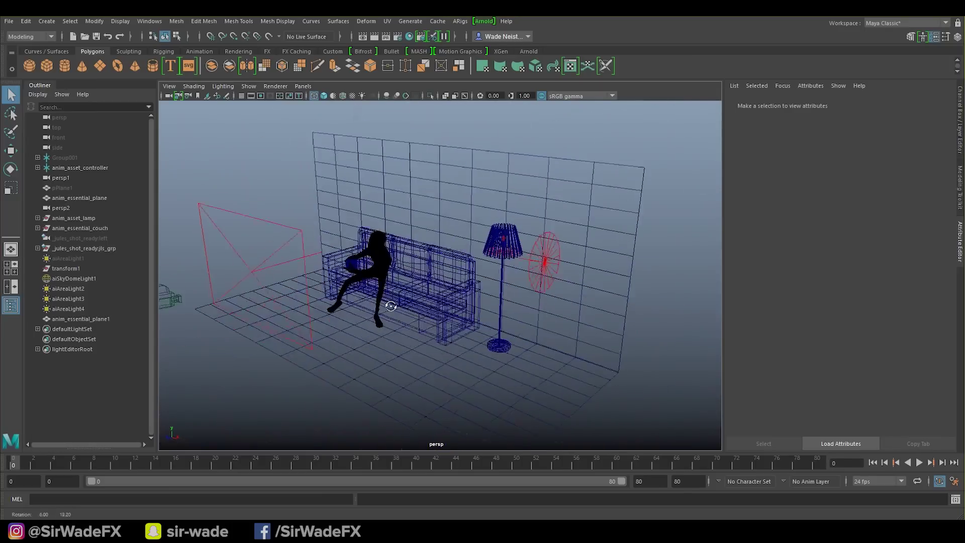
{"action": "left_click", "coordinate": [496, 254]}
{"action": "left_click", "coordinate": [483, 266]}
{"action": "middle_click_drag", "start_coordinate": [483, 267], "coordinate": [417, 310], "text": "alt"}
{"action": "right_click_drag", "start_coordinate": [417, 310], "coordinate": [375, 266], "text": "alt"}
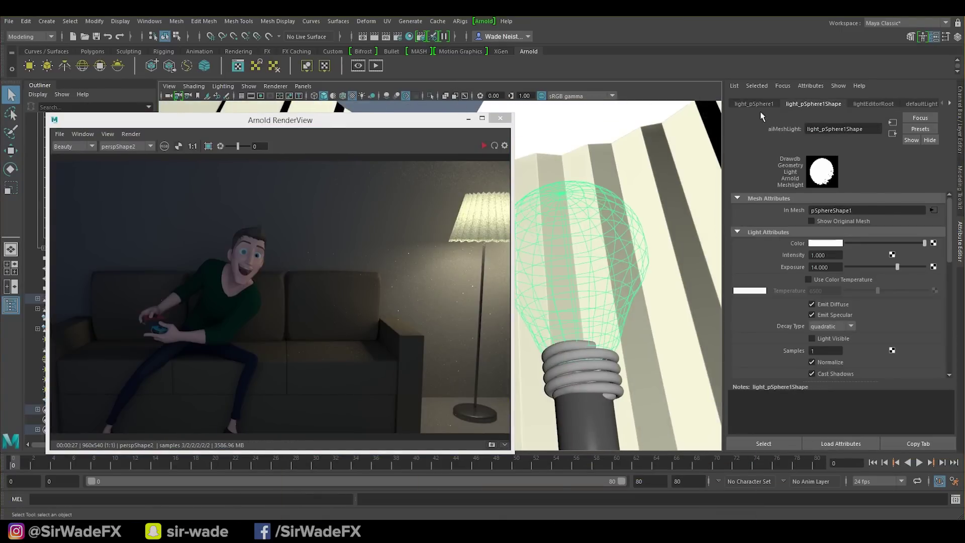
{"action": "left_click", "coordinate": [875, 104]}
{"action": "left_click", "coordinate": [950, 104]}
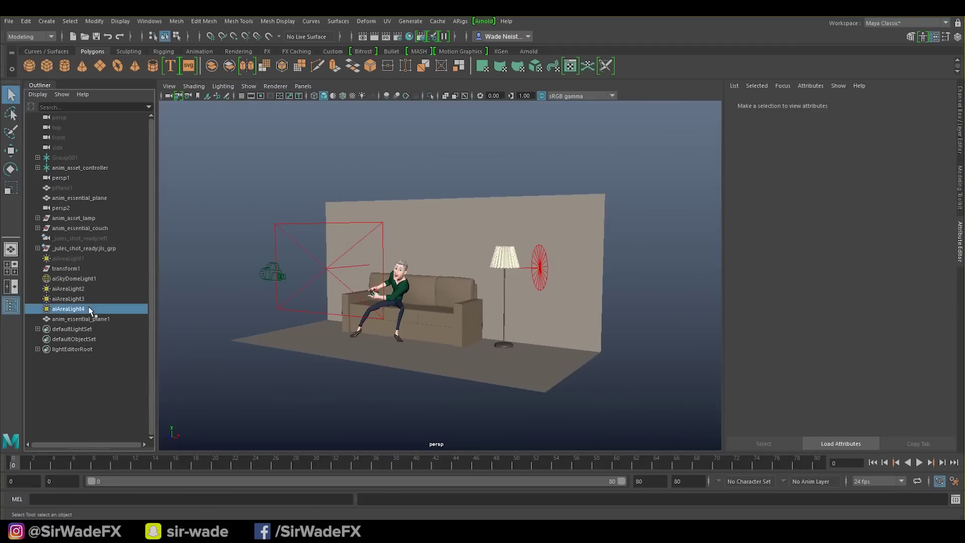
Hide the sky dome light and the three area lights aiAreaLight2 to aiAreaLight4
{"action": "left_click", "coordinate": [74, 278], "text": "shift"}
{"action": "key", "text": "ctrl+h"}
Create an Arnold area light, raise it beside the couch opposite the lamp, and rotate it toward the character
{"action": "left_click", "coordinate": [525, 51]}
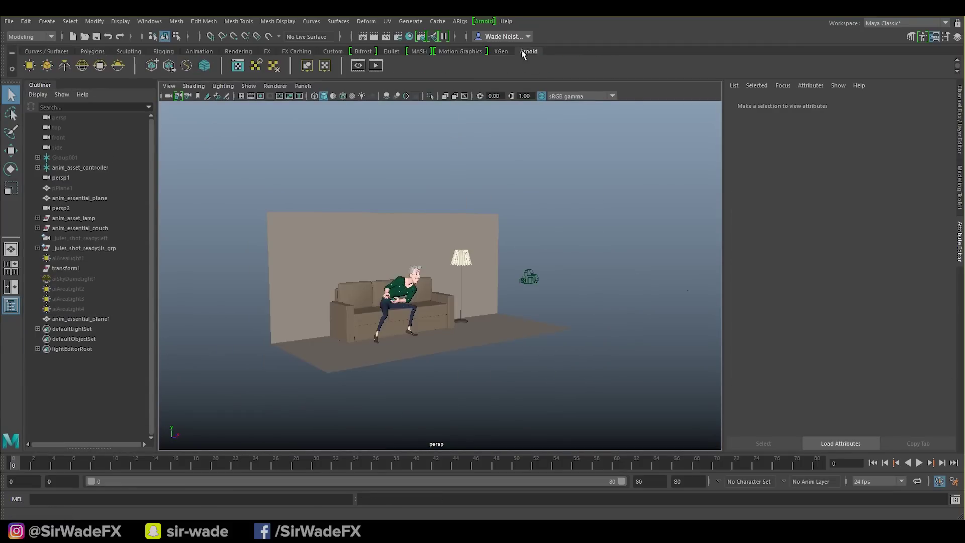
{"action": "left_click", "coordinate": [29, 66]}
{"action": "left_click_drag", "start_coordinate": [498, 338], "coordinate": [314, 276], "text": "alt"}
{"action": "key", "text": "w"}
{"action": "left_click_drag", "start_coordinate": [364, 325], "coordinate": [308, 221]}
{"action": "key", "text": "e"}
{"action": "left_click_drag", "start_coordinate": [274, 206], "coordinate": [382, 235]}
{"action": "key", "text": "w"}
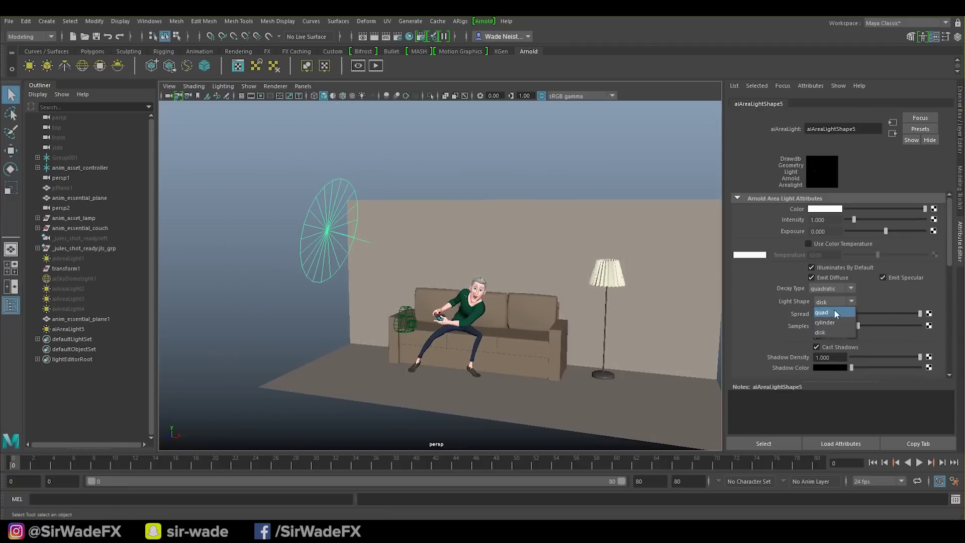
Give the area light a quad shape, exposure 14 and intensity 1.58, and display scene lighting in the viewport
{"action": "left_click_drag", "start_coordinate": [532, 221], "coordinate": [449, 270], "text": "alt"}
{"action": "key", "text": "7"}
{"action": "left_click_drag", "start_coordinate": [830, 231], "coordinate": [792, 221]}
{"action": "type", "text": "14"}
{"action": "key", "text": "Return"}
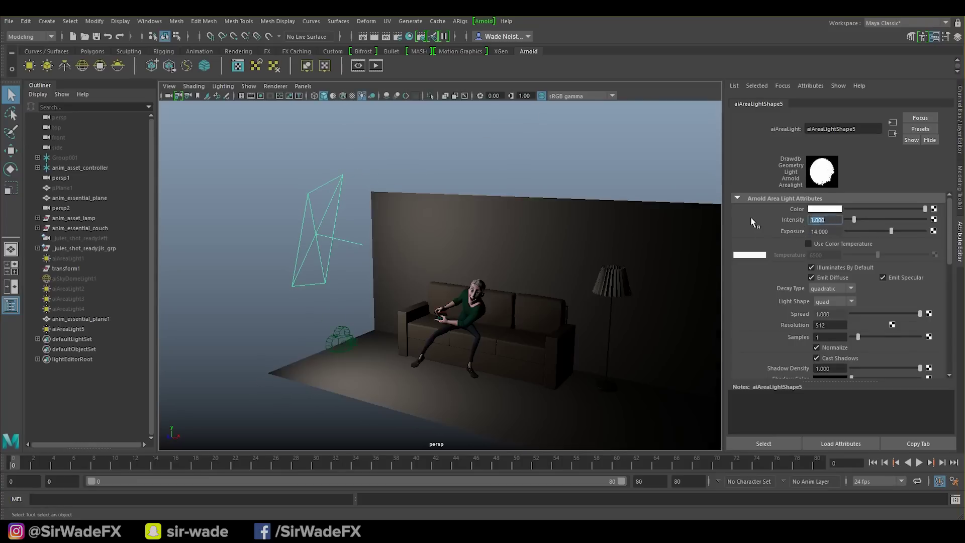
{"action": "left_click_drag", "start_coordinate": [854, 219], "coordinate": [858, 220]}
Scale up the quad area light and move it across to the lamp side of the set
{"action": "left_click_drag", "start_coordinate": [422, 211], "coordinate": [451, 207], "text": "alt"}
{"action": "key", "text": "w"}
{"action": "mouse_move", "coordinate": [423, 242]}
{"action": "left_mouse_down"}
{"action": "mouse_move", "coordinate": [566, 255]}
{"action": "mouse_move", "coordinate": [425, 243]}
{"action": "left_mouse_up"}
{"action": "key", "text": "r"}
{"action": "left_click_drag", "start_coordinate": [328, 237], "coordinate": [382, 211]}
{"action": "key", "text": "w"}
{"action": "left_click_drag", "start_coordinate": [252, 211], "coordinate": [227, 212]}
{"action": "left_click_drag", "start_coordinate": [321, 211], "coordinate": [347, 214], "text": "alt"}
{"action": "key", "text": "e"}
{"action": "key", "text": "w"}
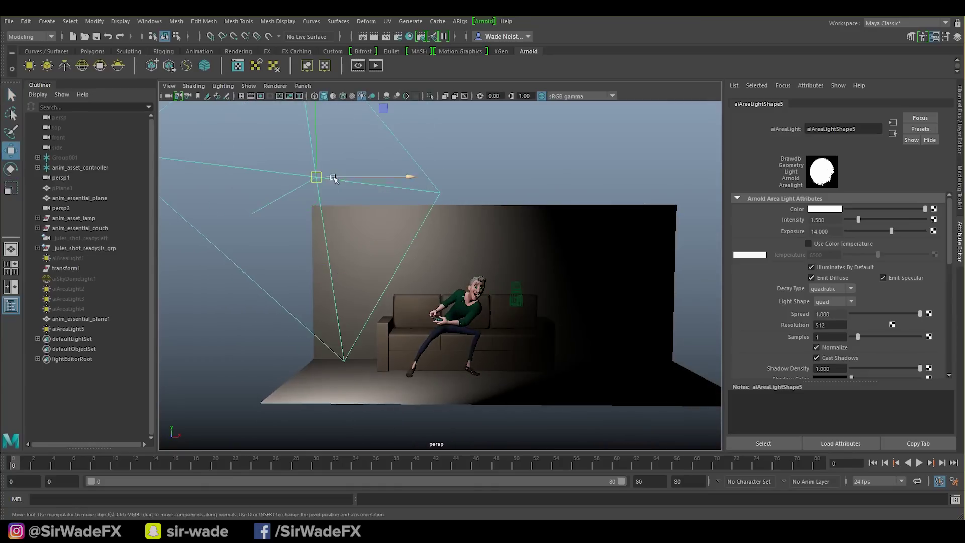
{"action": "left_click_drag", "start_coordinate": [328, 180], "coordinate": [683, 194]}
Duplicate the large area light, place the copy on the opposite side of the couch, and rotate and scale it to face the set
{"action": "key", "text": "ctrl+d"}
{"action": "key", "text": "w"}
{"action": "key", "text": "e"}
{"action": "left_click_drag", "start_coordinate": [585, 230], "coordinate": [402, 246]}
{"action": "key", "text": "r"}
{"action": "left_click_drag", "start_coordinate": [367, 250], "coordinate": [382, 278]}
{"action": "key", "text": "w"}
{"action": "key", "text": "e"}
{"action": "key", "text": "q"}
{"action": "right_click_drag", "start_coordinate": [352, 276], "coordinate": [412, 282], "text": "alt"}
{"action": "key", "text": "e"}
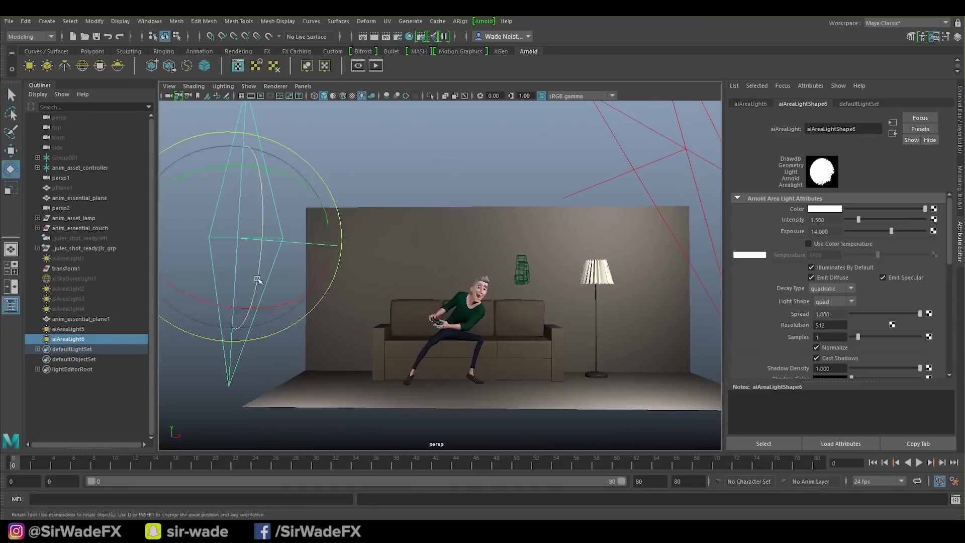
{"action": "key", "text": "q"}
{"action": "right_click_drag", "start_coordinate": [283, 284], "coordinate": [642, 287], "text": "alt"}
{"action": "middle_click_drag", "start_coordinate": [642, 287], "coordinate": [481, 257], "text": "alt"}
Turn on multisample anti-aliasing in the perspective viewport and clear the selection
{"action": "left_click", "coordinate": [406, 95]}
{"action": "left_click", "coordinate": [533, 150]}
{"action": "right_click_drag", "start_coordinate": [603, 251], "coordinate": [485, 258], "text": "alt"}
{"action": "left_click_drag", "start_coordinate": [484, 259], "coordinate": [518, 253], "text": "alt"}
Tint the area light on the lamp side a dark, fully saturated purple with hue 263.07
{"action": "left_click", "coordinate": [652, 135]}
{"action": "left_click", "coordinate": [826, 209]}
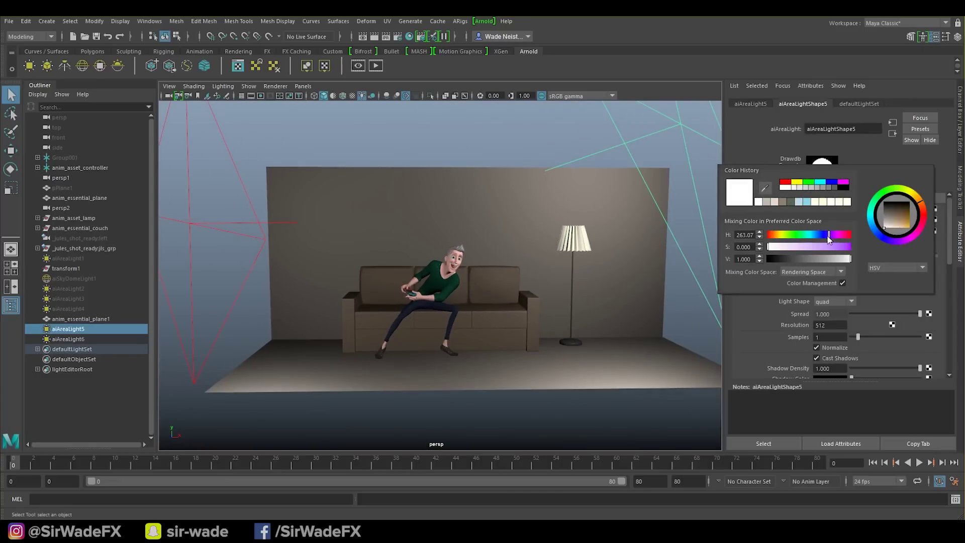
{"action": "left_click", "coordinate": [850, 247]}
{"action": "left_click", "coordinate": [805, 259]}
Tint the area light opposite the lamp a dark, fully saturated blue with a hue of about 245
{"action": "left_click", "coordinate": [233, 164]}
{"action": "left_click", "coordinate": [831, 211]}
{"action": "left_click", "coordinate": [831, 237]}
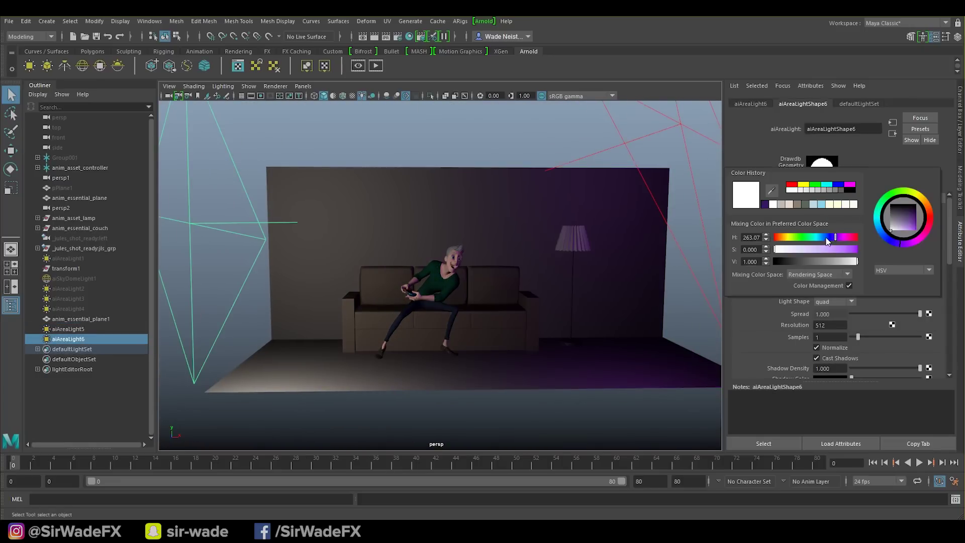
{"action": "left_click", "coordinate": [857, 249]}
{"action": "left_click", "coordinate": [812, 261]}
{"action": "right_click_drag", "start_coordinate": [407, 251], "coordinate": [452, 241], "text": "alt"}
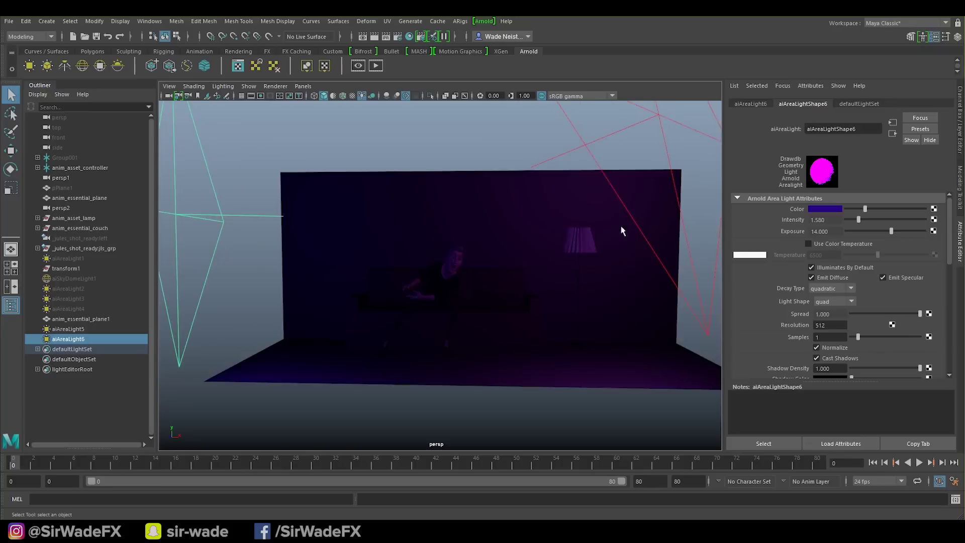
Shift the hue of the lamp-side area light aiAreaLight5 to a bluer violet
{"action": "left_click", "coordinate": [621, 225]}
{"action": "right_click_drag", "start_coordinate": [620, 226], "coordinate": [568, 226], "text": "alt"}
{"action": "left_click", "coordinate": [832, 209]}
{"action": "left_click", "coordinate": [832, 235]}
{"action": "right_click_drag", "start_coordinate": [407, 216], "coordinate": [528, 194], "text": "alt"}
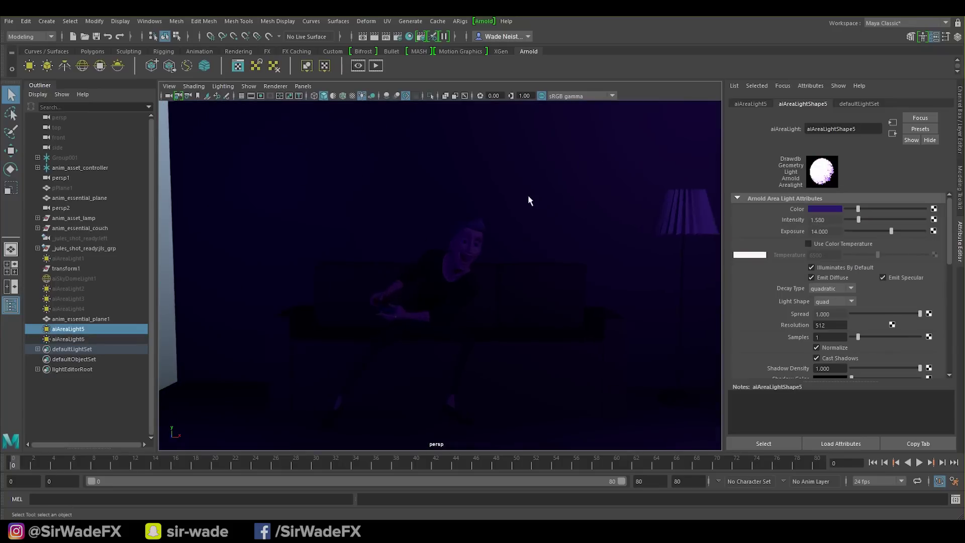
Create another area light near the floor lamp, enlarge it, rotate it toward the couch, and set its shape to disk
{"action": "middle_click_drag", "start_coordinate": [594, 199], "coordinate": [562, 188], "text": "alt"}
{"action": "right_click_drag", "start_coordinate": [302, 120], "coordinate": [171, 85], "text": "alt"}
{"action": "left_click", "coordinate": [29, 66]}
{"action": "left_click_drag", "start_coordinate": [433, 358], "coordinate": [523, 282]}
{"action": "key", "text": "e"}
{"action": "key", "text": "r"}
{"action": "left_click_drag", "start_coordinate": [524, 281], "coordinate": [657, 276]}
{"action": "key", "text": "e"}
{"action": "left_click", "coordinate": [834, 301]}
{"action": "left_click", "coordinate": [827, 320]}
{"action": "left_click_drag", "start_coordinate": [518, 283], "coordinate": [543, 314], "text": "alt"}
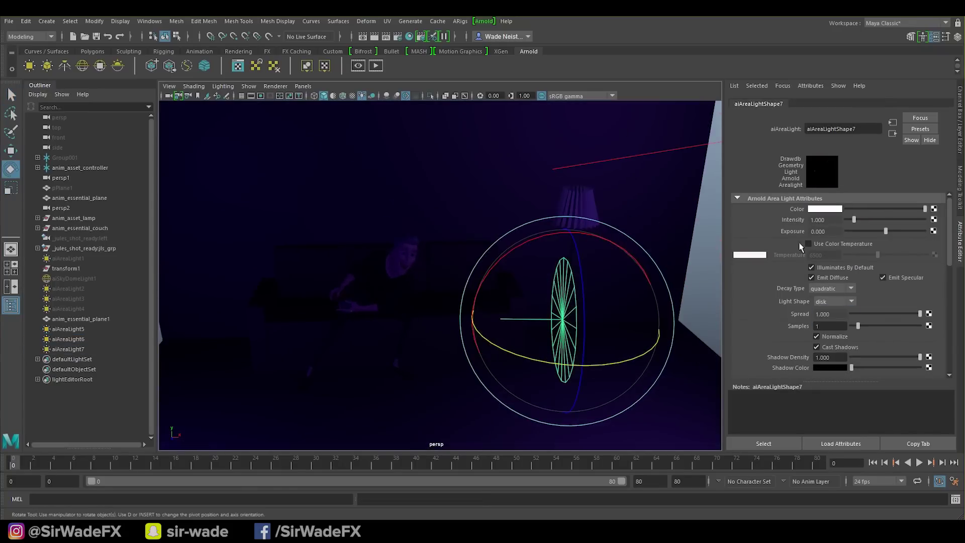
Set the disk light's exposure to 14, scale it down, and move it close to the lampshade
{"action": "double_click", "coordinate": [822, 231]}
{"action": "type", "text": "14"}
{"action": "key", "text": "Return"}
{"action": "right_click_drag", "start_coordinate": [593, 267], "coordinate": [522, 251], "text": "alt"}
{"action": "key", "text": "r"}
{"action": "left_click_drag", "start_coordinate": [533, 301], "coordinate": [476, 316]}
{"action": "key", "text": "w"}
{"action": "left_click_drag", "start_coordinate": [568, 281], "coordinate": [595, 207]}
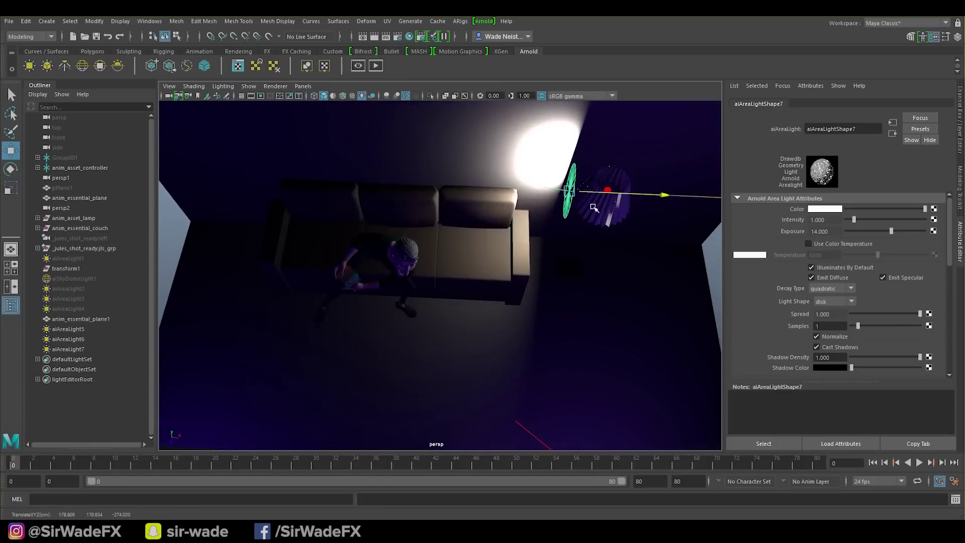
Rotate the disk light to point downward and position it inside the lampshade
{"action": "key", "text": "e"}
{"action": "left_click_drag", "start_coordinate": [633, 259], "coordinate": [587, 233], "text": "alt"}
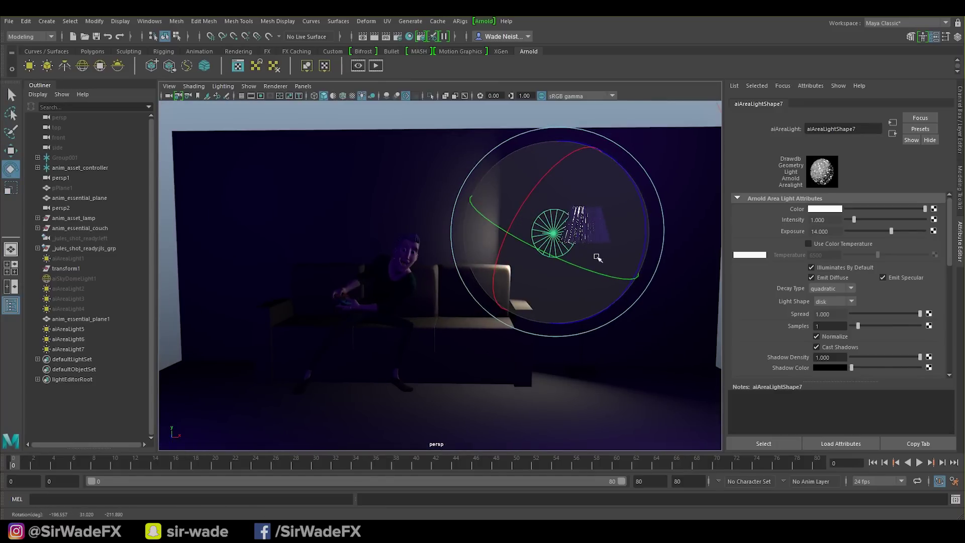
{"action": "key", "text": "w"}
{"action": "left_click_drag", "start_coordinate": [538, 247], "coordinate": [572, 195], "text": "alt"}
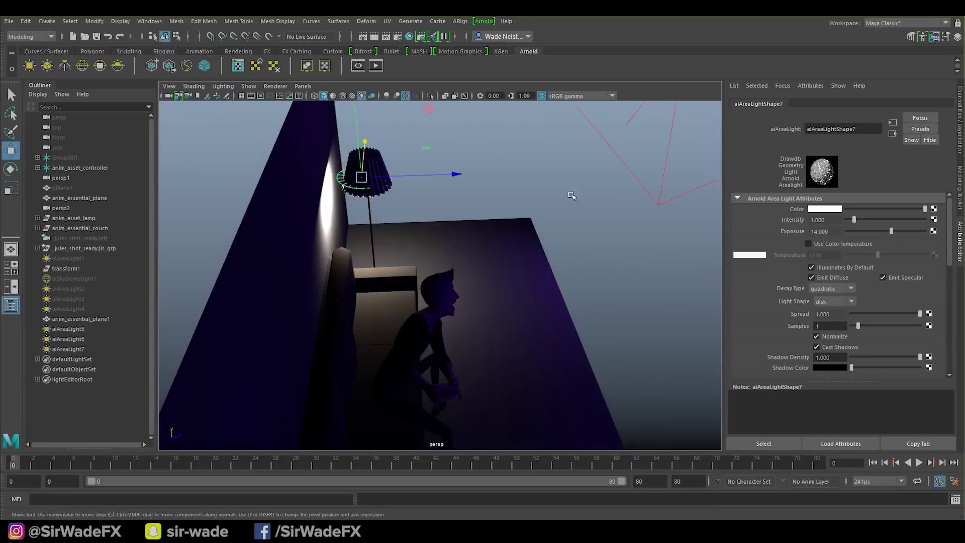
{"action": "left_click_drag", "start_coordinate": [361, 118], "coordinate": [377, 167], "text": "alt"}
{"action": "key", "text": "q"}
Set the lamp's disk light to exposure 12 and intensity 0.5
{"action": "double_click", "coordinate": [824, 232]}
{"action": "type", "text": "12"}
{"action": "key", "text": "Return"}
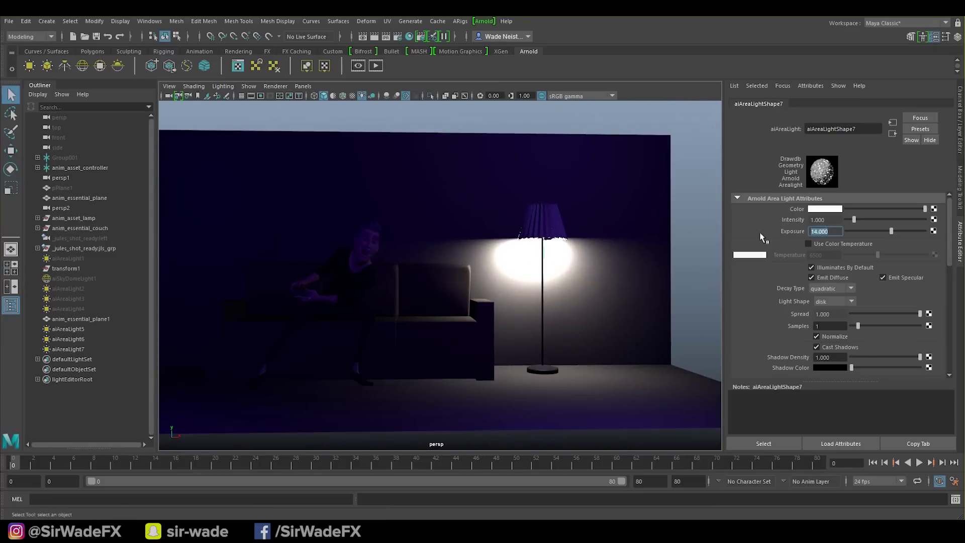
{"action": "left_click_drag", "start_coordinate": [833, 221], "coordinate": [748, 221]}
{"action": "type", "text": ".5"}
{"action": "key", "text": "Return"}
Fine-tune the rotation of the disk light under the lampshade
{"action": "left_click_drag", "start_coordinate": [510, 273], "coordinate": [687, 243], "text": "alt"}
{"action": "key", "text": "e"}
{"action": "left_click_drag", "start_coordinate": [350, 133], "coordinate": [319, 134]}
{"action": "left_click_drag", "start_coordinate": [409, 188], "coordinate": [414, 173], "text": "alt"}
{"action": "key", "text": "q"}
{"action": "left_click_drag", "start_coordinate": [691, 241], "coordinate": [545, 259], "text": "alt"}
{"action": "scroll", "coordinate": [545, 258], "scroll_direction": "down", "scroll_amount": 5}
Brighten the violet color of aiAreaLight5 and reduce its saturation to about half
{"action": "left_click", "coordinate": [69, 328]}
{"action": "left_click_drag", "start_coordinate": [858, 209], "coordinate": [885, 209]}
{"action": "left_click", "coordinate": [825, 209]}
{"action": "left_click_drag", "start_coordinate": [833, 247], "coordinate": [808, 249]}
Reduce the color saturation of aiAreaLight6 to about 0.46
{"action": "left_click", "coordinate": [68, 338]}
{"action": "left_click", "coordinate": [825, 210]}
{"action": "left_click", "coordinate": [799, 247]}
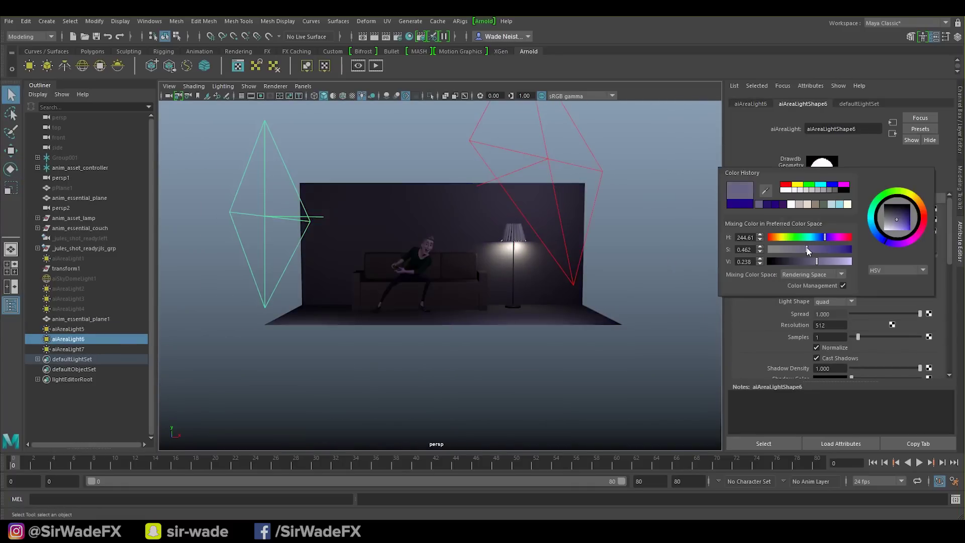
Duplicate aiAreaLight6 and reposition, rotate and resize the copy in front of the sofa
{"action": "scroll", "coordinate": [514, 229], "scroll_direction": "up", "scroll_amount": 5}
{"action": "left_click_drag", "start_coordinate": [514, 229], "coordinate": [512, 242], "text": "alt"}
{"action": "scroll", "coordinate": [467, 258], "scroll_direction": "down", "scroll_amount": 5}
{"action": "key", "text": "w"}
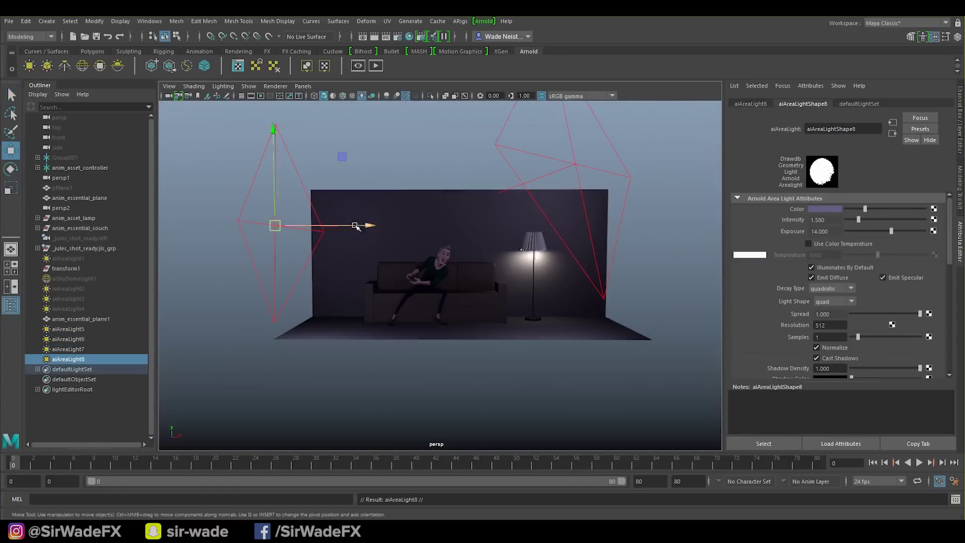
{"action": "left_click_drag", "start_coordinate": [355, 226], "coordinate": [489, 226]}
{"action": "key", "text": "e"}
{"action": "left_click_drag", "start_coordinate": [361, 251], "coordinate": [445, 257]}
{"action": "key", "text": "r"}
{"action": "left_click_drag", "start_coordinate": [409, 133], "coordinate": [406, 170]}
{"action": "key", "text": "w"}
{"action": "left_click_drag", "start_coordinate": [431, 215], "coordinate": [503, 223], "text": "alt"}
Set aiAreaLight8's color to pale cyan-blue and its intensity to about 1.23
{"action": "left_click", "coordinate": [824, 208]}
{"action": "left_click_drag", "start_coordinate": [828, 262], "coordinate": [856, 261]}
{"action": "scroll", "coordinate": [511, 248], "scroll_direction": "up", "scroll_amount": 5}
{"action": "left_click_drag", "start_coordinate": [568, 244], "coordinate": [477, 229], "text": "alt"}
{"action": "key", "text": "e"}
{"action": "key", "text": "q"}
{"action": "left_click_drag", "start_coordinate": [859, 219], "coordinate": [856, 220]}
{"action": "left_click_drag", "start_coordinate": [633, 240], "coordinate": [599, 242], "text": "alt"}
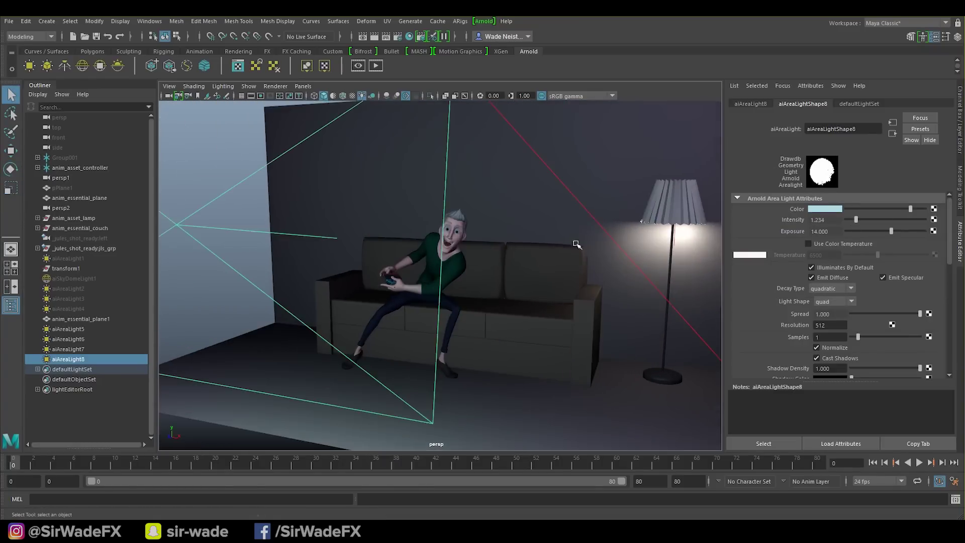
Scale aiAreaLight8 down slightly
{"action": "key", "text": "r"}
{"action": "left_click_drag", "start_coordinate": [176, 224], "coordinate": [160, 225]}
{"action": "key", "text": "q"}
{"action": "scroll", "coordinate": [453, 241], "scroll_direction": "down", "scroll_amount": 5}
{"action": "left_click_drag", "start_coordinate": [452, 241], "coordinate": [471, 244], "text": "alt"}
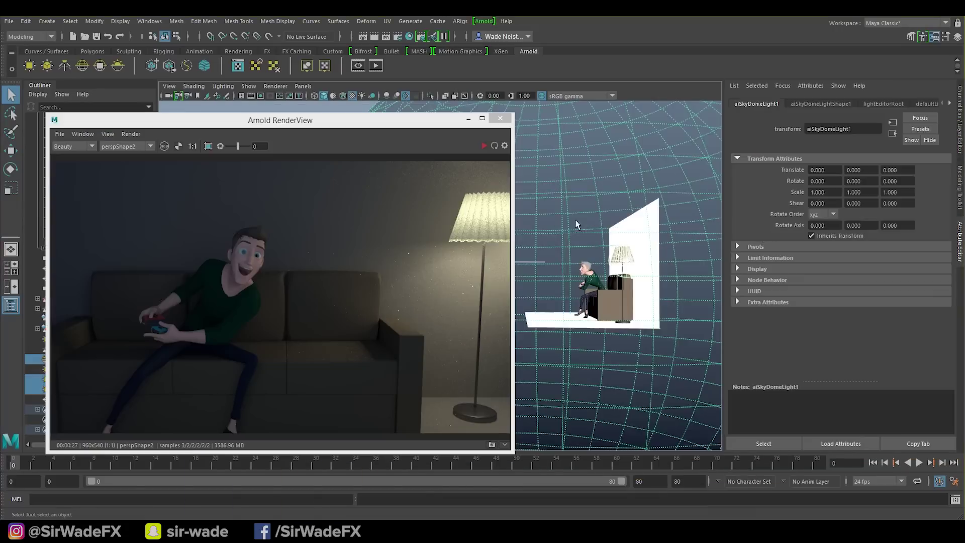
Hide the sky dome light and display the scene with textured shading
{"action": "key", "text": "ctrl+h"}
{"action": "key", "text": "5"}
{"action": "mouse_move", "coordinate": [558, 281]}
{"action": "left_mouse_down", "text": "alt"}
{"action": "mouse_move", "coordinate": [536, 294]}
{"action": "mouse_move", "coordinate": [640, 297]}
{"action": "mouse_move", "coordinate": [621, 331]}
{"action": "mouse_move", "coordinate": [592, 317]}
{"action": "left_mouse_up", "text": "alt"}
{"action": "key", "text": "6"}
{"action": "left_click", "coordinate": [620, 346]}
{"action": "left_click", "coordinate": [897, 104]}
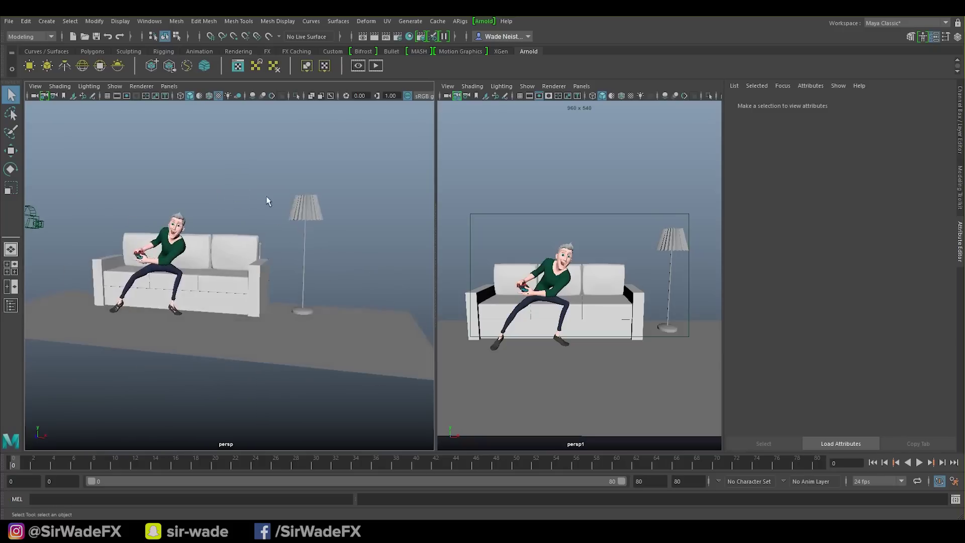
Display the camera view with all scene lights and create an Arnold area light
{"action": "mouse_move", "coordinate": [270, 200]}
{"action": "left_mouse_down", "text": "alt"}
{"action": "mouse_move", "coordinate": [270, 172]}
{"action": "mouse_move", "coordinate": [267, 182]}
{"action": "left_mouse_up", "text": "alt"}
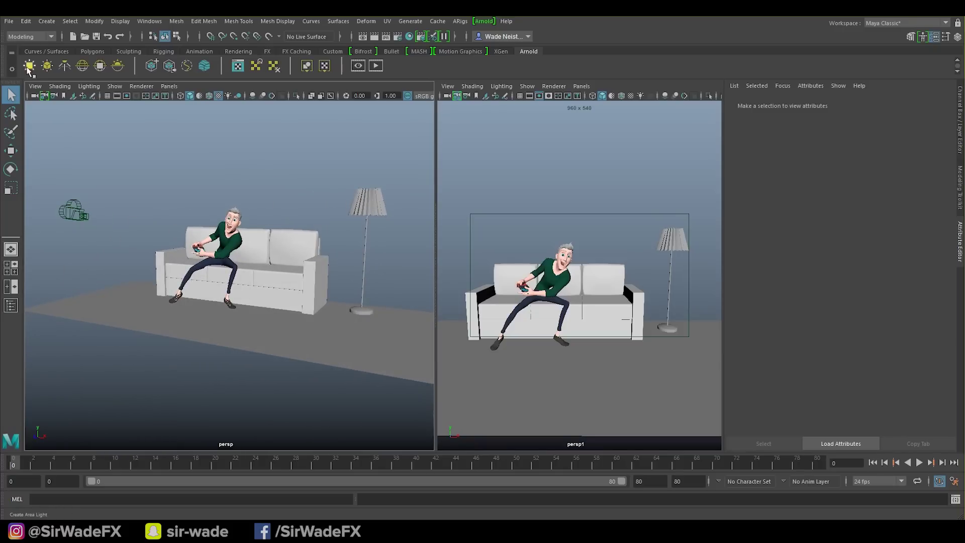
{"action": "key", "text": "7"}
{"action": "left_click", "coordinate": [36, 71]}
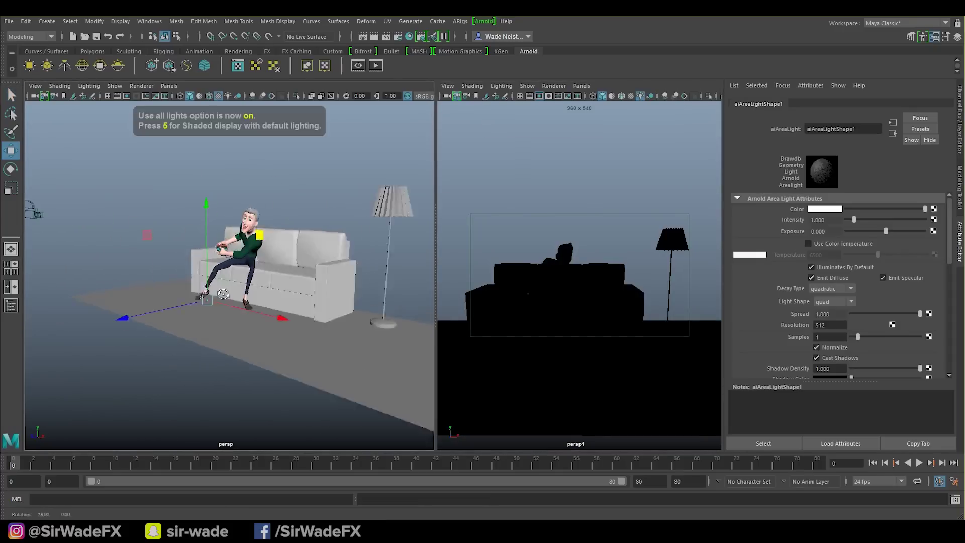
Enlarge, rotate and raise the area light beside the floor lamp, aiming it at the sofa
{"action": "left_click_drag", "start_coordinate": [50, 196], "coordinate": [81, 193], "text": "alt"}
{"action": "key", "text": "q"}
{"action": "left_click_drag", "start_coordinate": [264, 218], "coordinate": [297, 302], "text": "alt"}
{"action": "key", "text": "e"}
{"action": "key", "text": "w"}
{"action": "left_click_drag", "start_coordinate": [233, 267], "coordinate": [352, 195]}
{"action": "key", "text": "e"}
{"action": "left_click_drag", "start_coordinate": [211, 201], "coordinate": [337, 240], "text": "alt"}
{"action": "key", "text": "q"}
Set the area light's exposure to 12 and its intensity to 1.5
{"action": "type", "text": "12"}
{"action": "key", "text": "Return"}
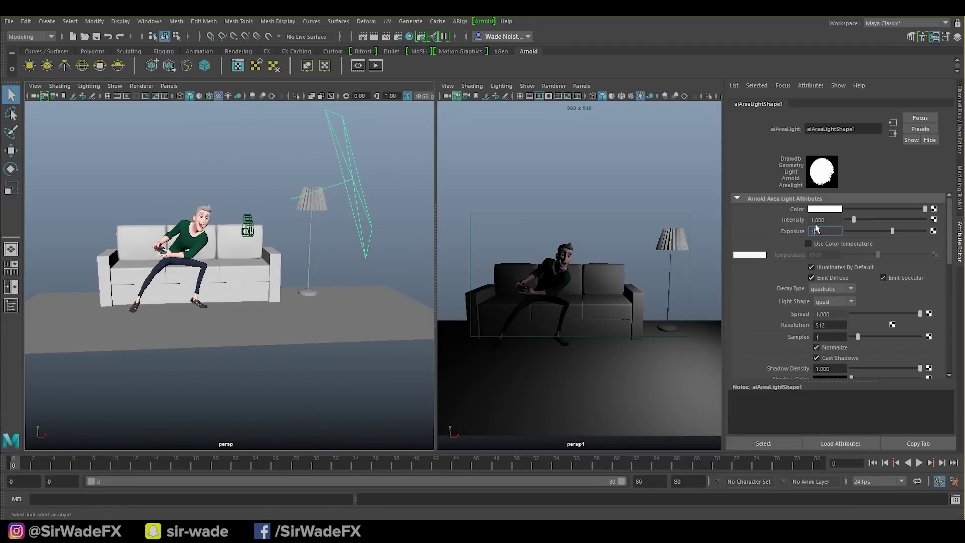
{"action": "left_click_drag", "start_coordinate": [833, 220], "coordinate": [759, 218]}
{"action": "type", "text": "1.5"}
{"action": "key", "text": "Return"}
Change the area light's shape to disk and adjust its placement beside the lamp
{"action": "left_click_drag", "start_coordinate": [424, 192], "coordinate": [402, 191], "text": "alt"}
{"action": "left_click_drag", "start_coordinate": [338, 224], "coordinate": [358, 226], "text": "alt"}
{"action": "key", "text": "e"}
{"action": "key", "text": "w"}
{"action": "left_click_drag", "start_coordinate": [357, 211], "coordinate": [201, 256]}
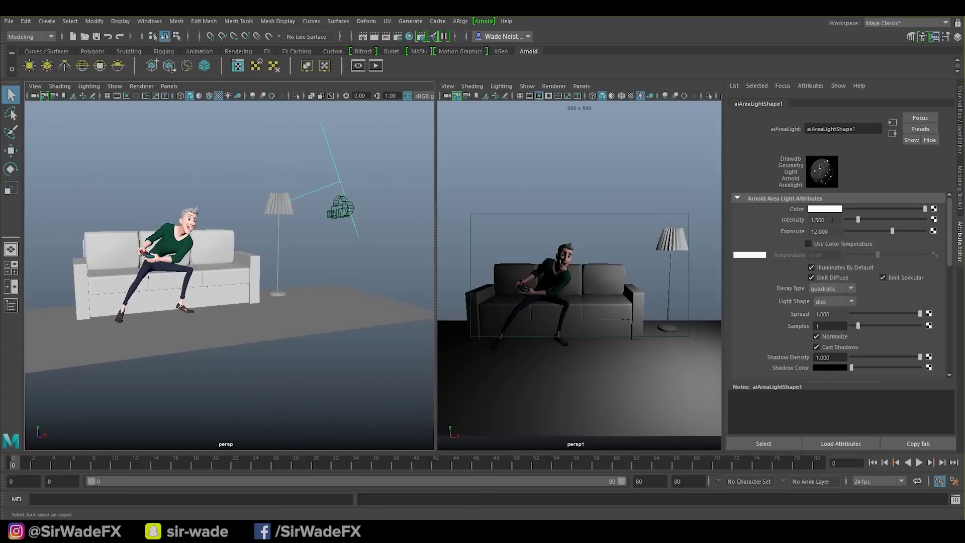
Tint the disk light pale blue with saturation of about 0.4 and slightly lower the color's value
{"action": "left_click", "coordinate": [824, 208]}
{"action": "left_click", "coordinate": [817, 182]}
{"action": "mouse_move", "coordinate": [804, 236]}
{"action": "left_mouse_down"}
{"action": "mouse_move", "coordinate": [788, 235]}
{"action": "mouse_move", "coordinate": [790, 248]}
{"action": "left_mouse_up"}
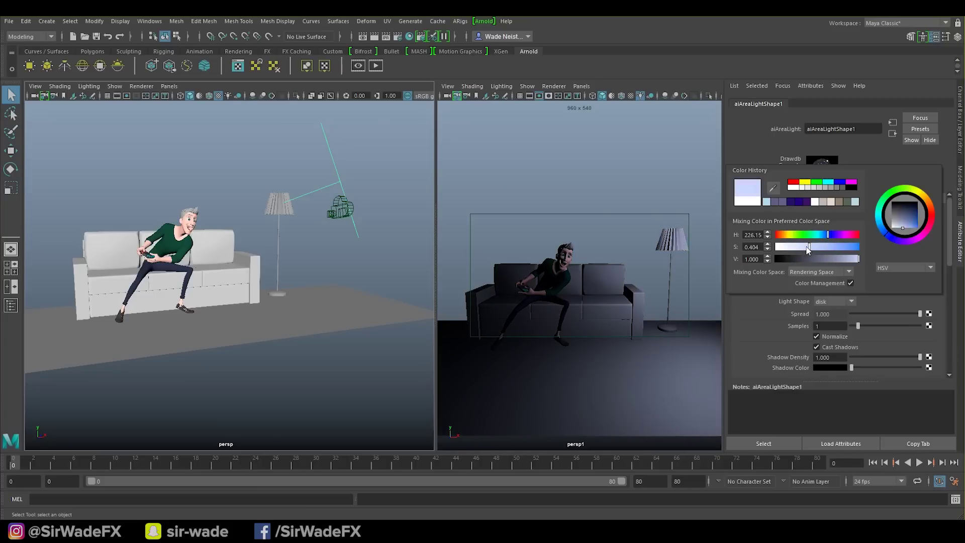
{"action": "left_click_drag", "start_coordinate": [813, 249], "coordinate": [813, 247]}
{"action": "left_click_drag", "start_coordinate": [857, 259], "coordinate": [850, 263]}
Delete the disk-shaped area light
{"action": "left_click_drag", "start_coordinate": [362, 241], "coordinate": [254, 203], "text": "alt"}
{"action": "key", "text": "Delete"}
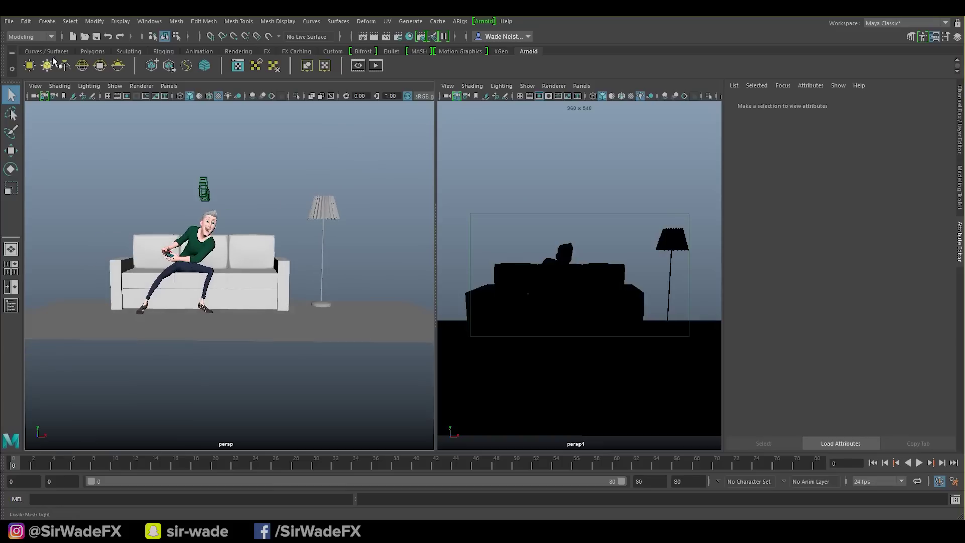
Create a polygon sphere, scale it up and place it above the sofa beside the character
{"action": "left_click", "coordinate": [29, 66]}
{"action": "key", "text": "w"}
{"action": "left_click_drag", "start_coordinate": [281, 241], "coordinate": [201, 246], "text": "alt"}
{"action": "key", "text": "r"}
{"action": "left_click_drag", "start_coordinate": [201, 294], "coordinate": [312, 304]}
{"action": "key", "text": "w"}
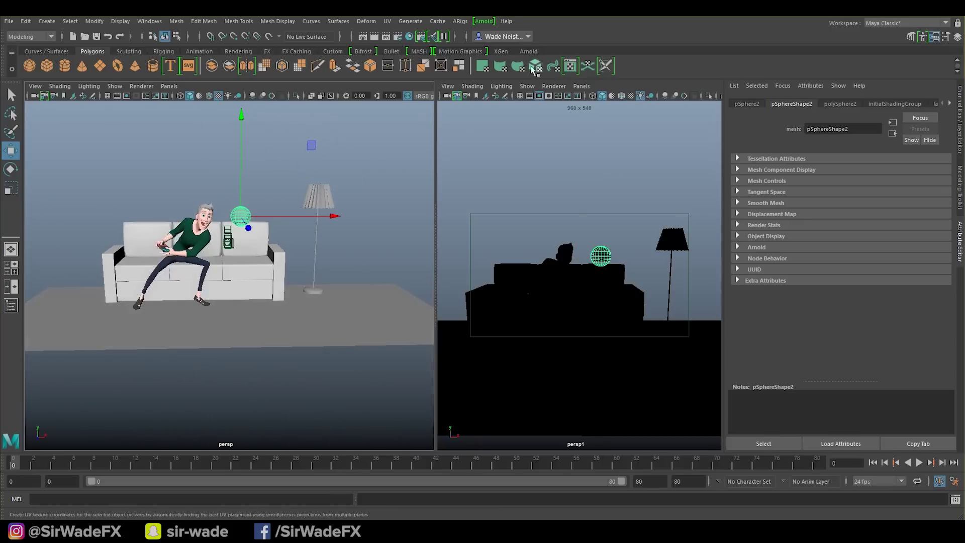
Convert the sphere into an Arnold mesh light
{"action": "left_click", "coordinate": [529, 51]}
{"action": "left_click", "coordinate": [47, 65]}
{"action": "scroll", "coordinate": [295, 217], "scroll_direction": "up", "scroll_amount": 3}
{"action": "left_click_drag", "start_coordinate": [294, 217], "coordinate": [238, 220], "text": "alt"}
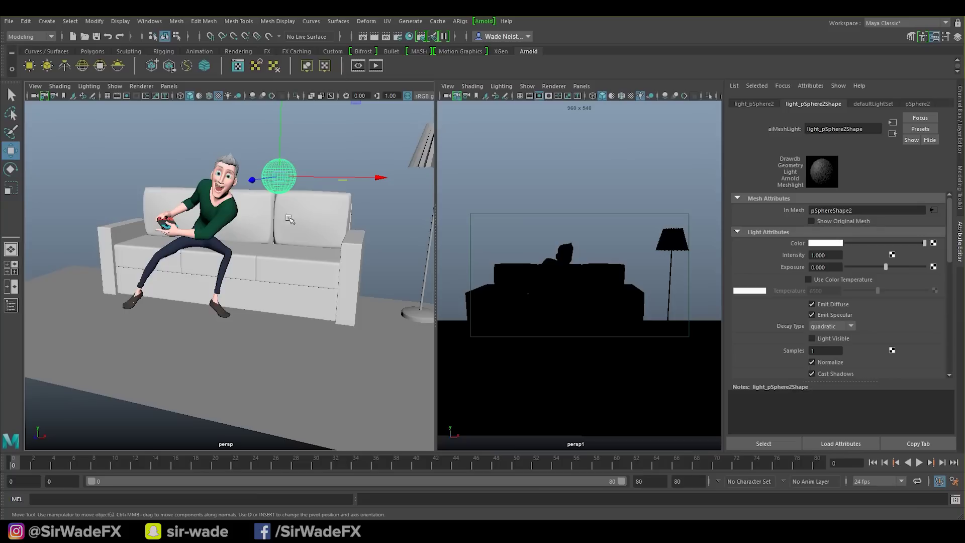
Scale down the spherical mesh light and place it at the game controller in the character's hands
{"action": "left_click_drag", "start_coordinate": [347, 231], "coordinate": [344, 247], "text": "alt"}
{"action": "left_click_drag", "start_coordinate": [313, 161], "coordinate": [316, 169]}
{"action": "left_click_drag", "start_coordinate": [324, 236], "coordinate": [370, 196], "text": "alt"}
{"action": "mouse_move", "coordinate": [284, 239]}
{"action": "left_mouse_down", "text": "alt"}
{"action": "mouse_move", "coordinate": [315, 237]}
{"action": "mouse_move", "coordinate": [261, 235]}
{"action": "mouse_move", "coordinate": [273, 237]}
{"action": "left_mouse_up", "text": "alt"}
{"action": "key", "text": "q"}
{"action": "key", "text": "r"}
{"action": "left_click_drag", "start_coordinate": [251, 152], "coordinate": [151, 222]}
{"action": "key", "text": "w"}
Set the mesh light's exposure to 10 and its color to pale green
{"action": "key", "text": "q"}
{"action": "left_click", "coordinate": [822, 242]}
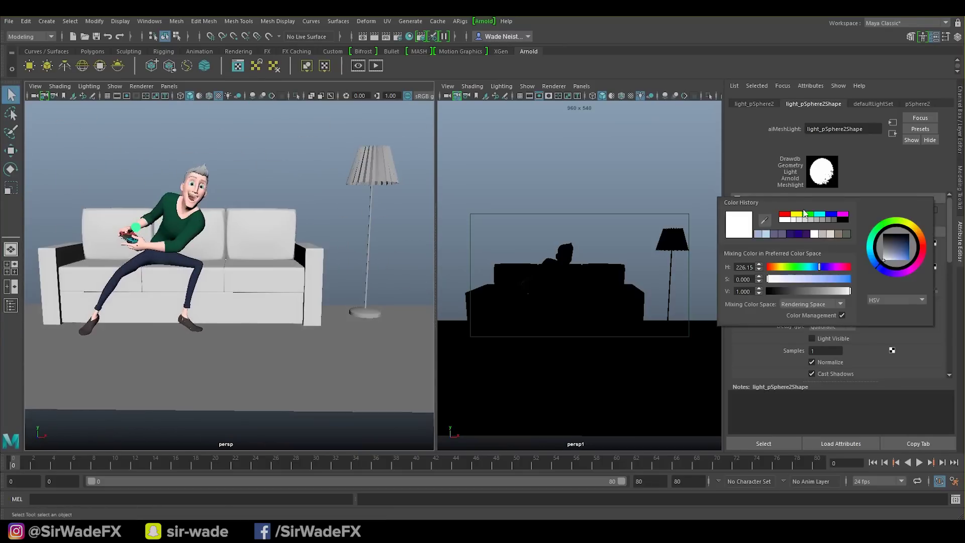
{"action": "left_click_drag", "start_coordinate": [797, 283], "coordinate": [802, 281]}
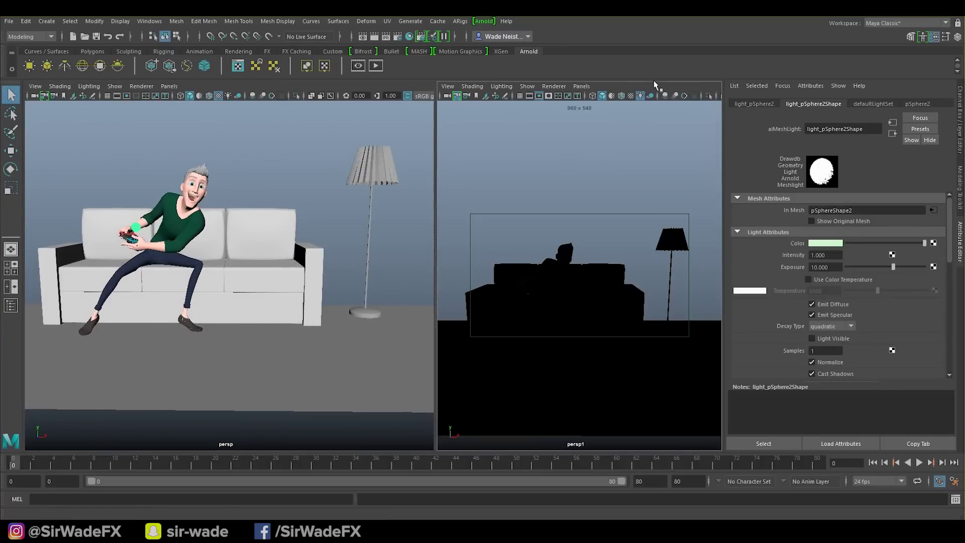
Open the Arnold render view, set its background to BG Color and enlarge the window
{"action": "left_click", "coordinate": [358, 65]}
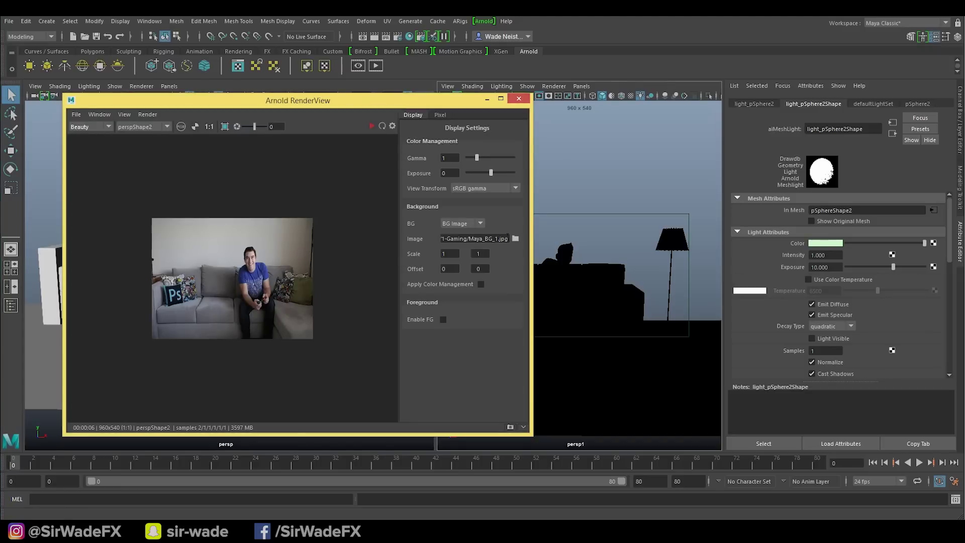
{"action": "left_click", "coordinate": [461, 223]}
{"action": "left_click", "coordinate": [473, 230]}
{"action": "left_click_drag", "start_coordinate": [236, 100], "coordinate": [499, 105]}
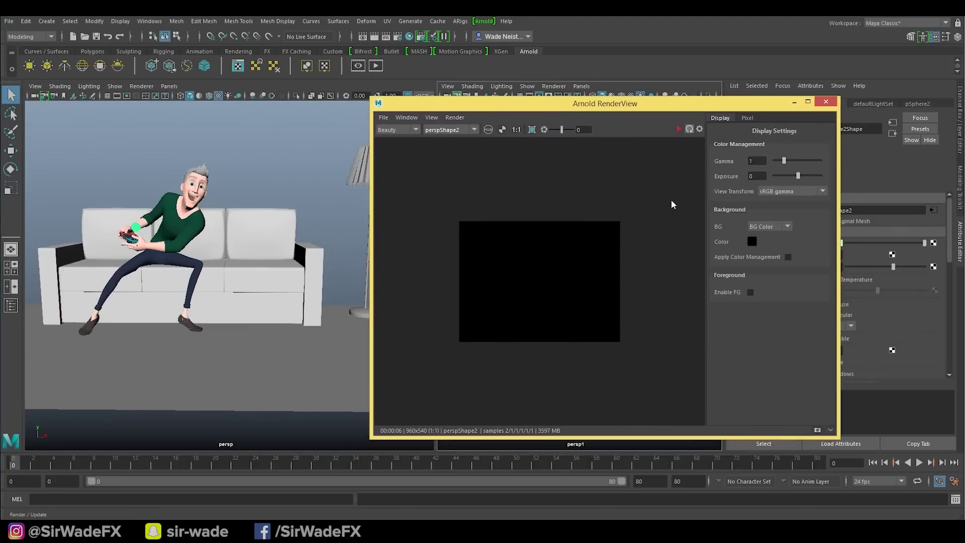
{"action": "left_click_drag", "start_coordinate": [844, 99], "coordinate": [964, 45]}
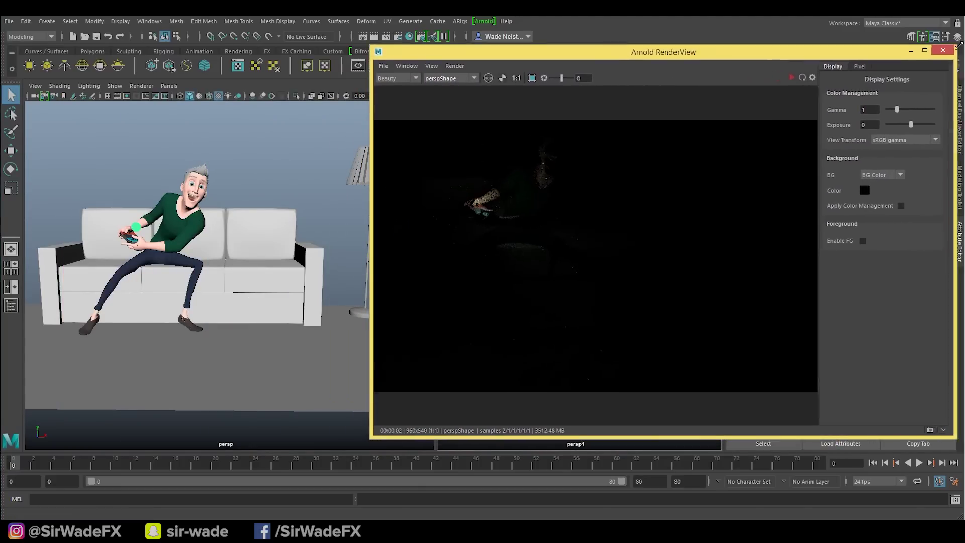
Render through the perspShape2 camera in a smaller render window that leaves the light attributes accessible
{"action": "left_click", "coordinate": [455, 78]}
{"action": "left_click", "coordinate": [441, 86]}
{"action": "left_click_drag", "start_coordinate": [528, 56], "coordinate": [352, 95]}
{"action": "left_click_drag", "start_coordinate": [194, 86], "coordinate": [487, 224]}
{"action": "left_click", "coordinate": [719, 193]}
{"action": "left_click_drag", "start_coordinate": [539, 235], "coordinate": [363, 171]}
Raise the mesh light's exposure to about 13.9 and refresh the render
{"action": "left_click_drag", "start_coordinate": [893, 267], "coordinate": [905, 267]}
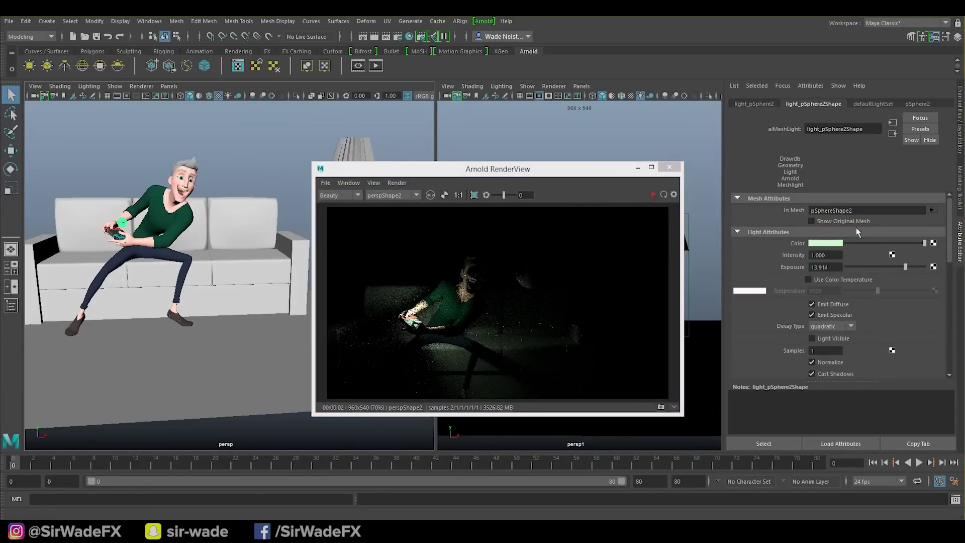
{"action": "left_click", "coordinate": [664, 196]}
Enable Light Visible for the mesh light and start a live render
{"action": "left_click", "coordinate": [838, 337]}
{"action": "left_click", "coordinate": [663, 195]}
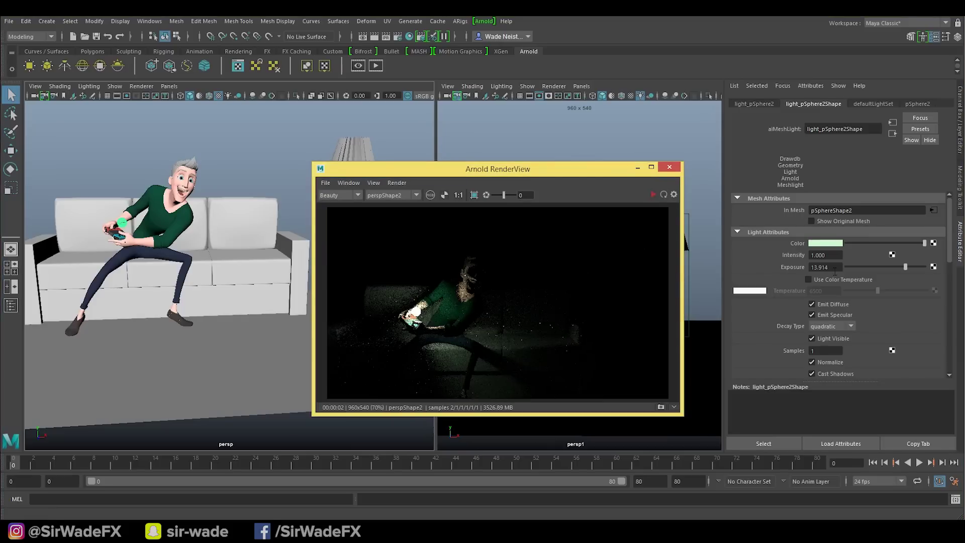
{"action": "left_click", "coordinate": [653, 195]}
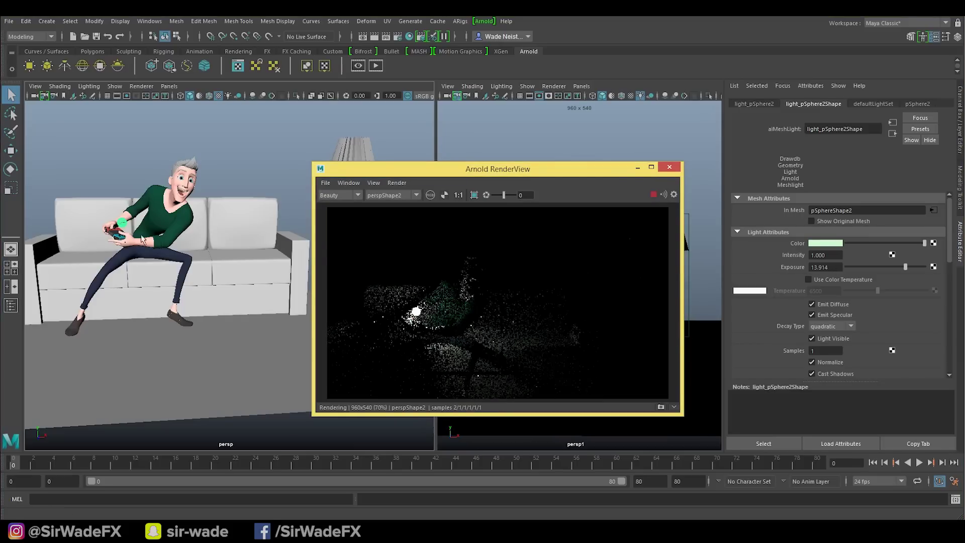
Move the mesh light away from the controller to above the sofa and turn off Light Visible
{"action": "key", "text": "w"}
{"action": "left_click_drag", "start_coordinate": [185, 160], "coordinate": [299, 110]}
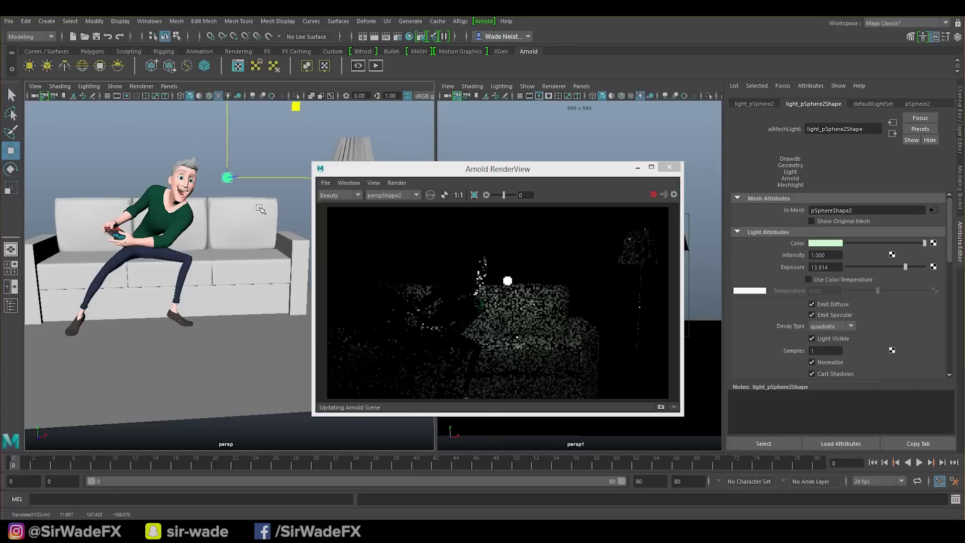
{"action": "left_click_drag", "start_coordinate": [260, 209], "coordinate": [171, 265], "text": "alt"}
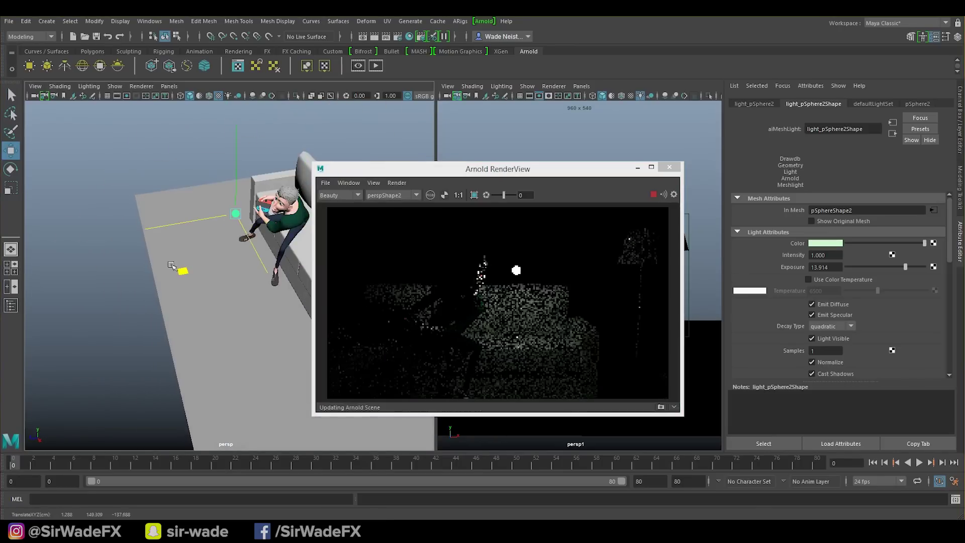
{"action": "left_click", "coordinate": [813, 337]}
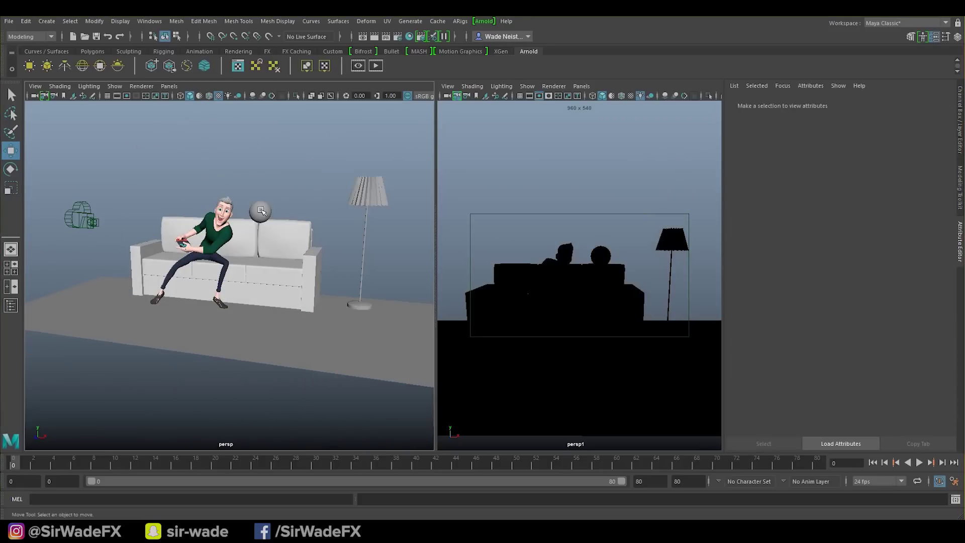
Remove the sphere and render the scene with a new Arnold sky dome light
{"action": "left_click_drag", "start_coordinate": [241, 201], "coordinate": [249, 195], "text": "alt"}
{"action": "key", "text": "q"}
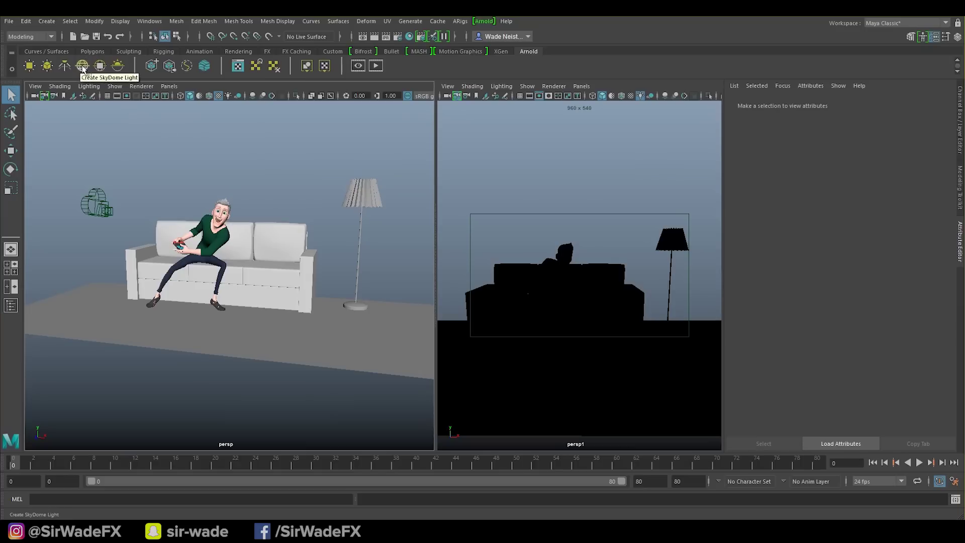
{"action": "left_click", "coordinate": [83, 68]}
{"action": "left_click_drag", "start_coordinate": [248, 164], "coordinate": [288, 182], "text": "alt"}
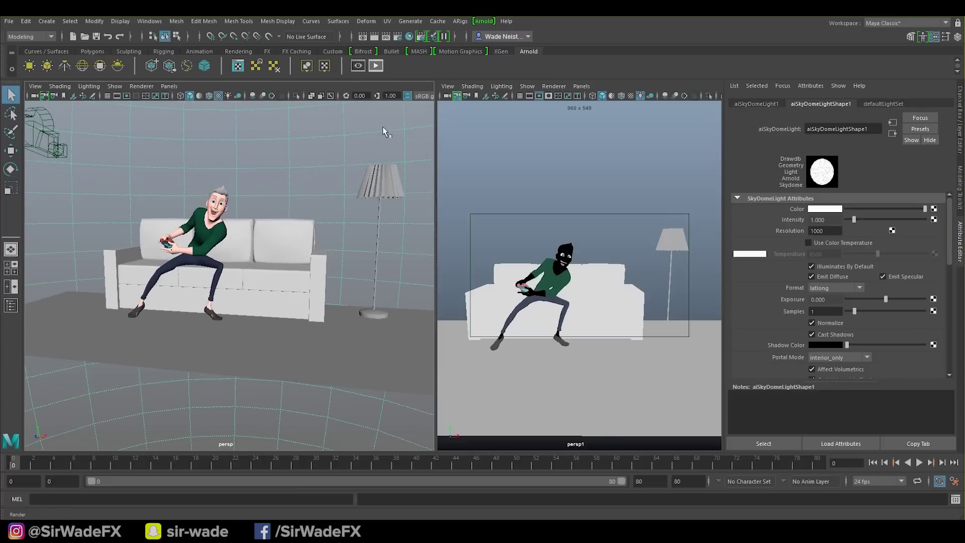
{"action": "left_click", "coordinate": [376, 65]}
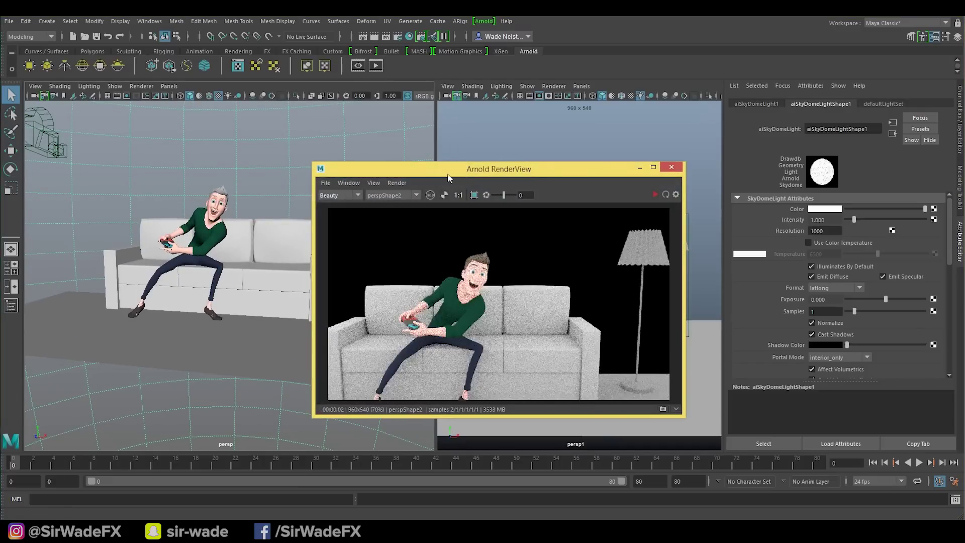
Set the sky dome light's intensity to 0.5 and refresh the render
{"action": "left_click_drag", "start_coordinate": [448, 173], "coordinate": [435, 133]}
{"action": "left_click_drag", "start_coordinate": [827, 221], "coordinate": [782, 222]}
{"action": "type", "text": ".5"}
{"action": "key", "text": "Return"}
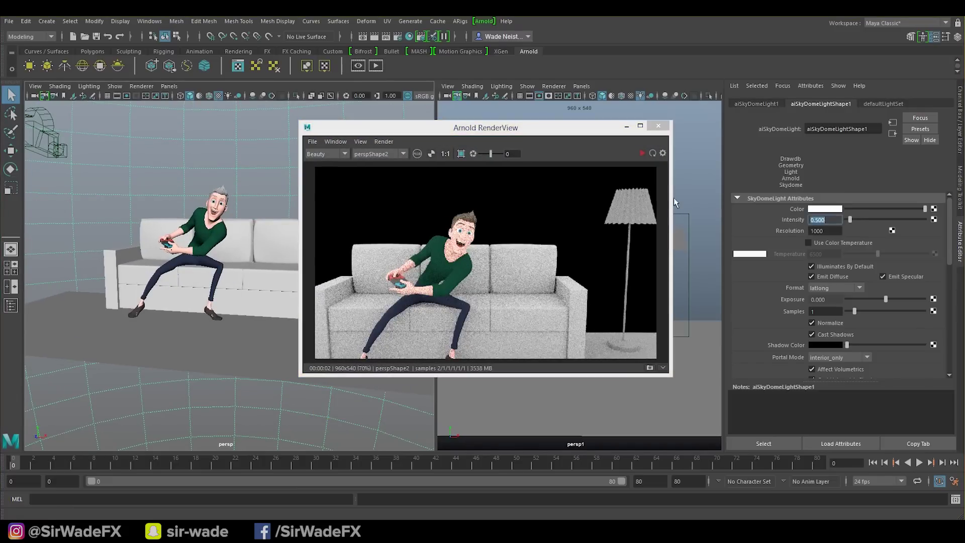
{"action": "left_click", "coordinate": [652, 153]}
{"action": "left_click_drag", "start_coordinate": [436, 128], "coordinate": [501, 120]}
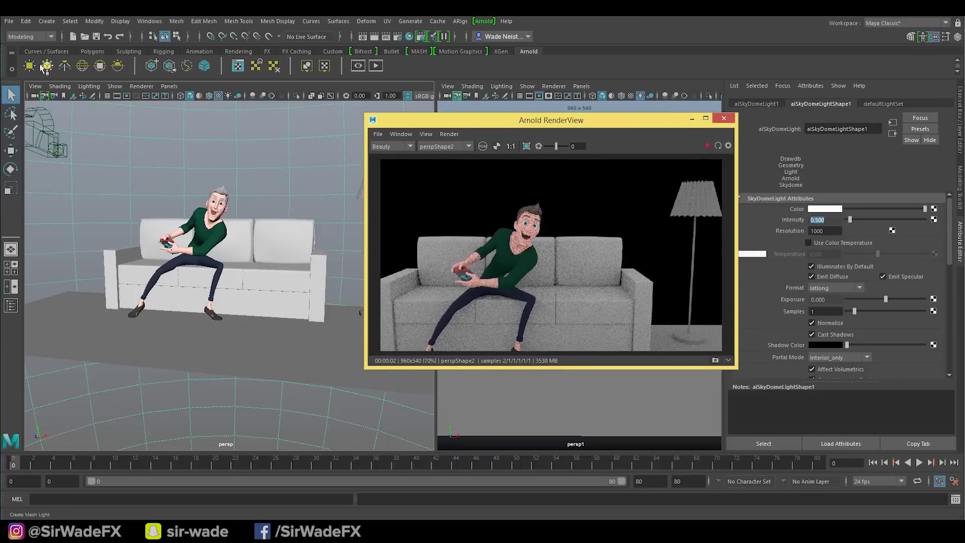
Tint the sky dome light a pale warm white and refresh the render
{"action": "left_click", "coordinate": [825, 208]}
{"action": "left_click", "coordinate": [850, 202]}
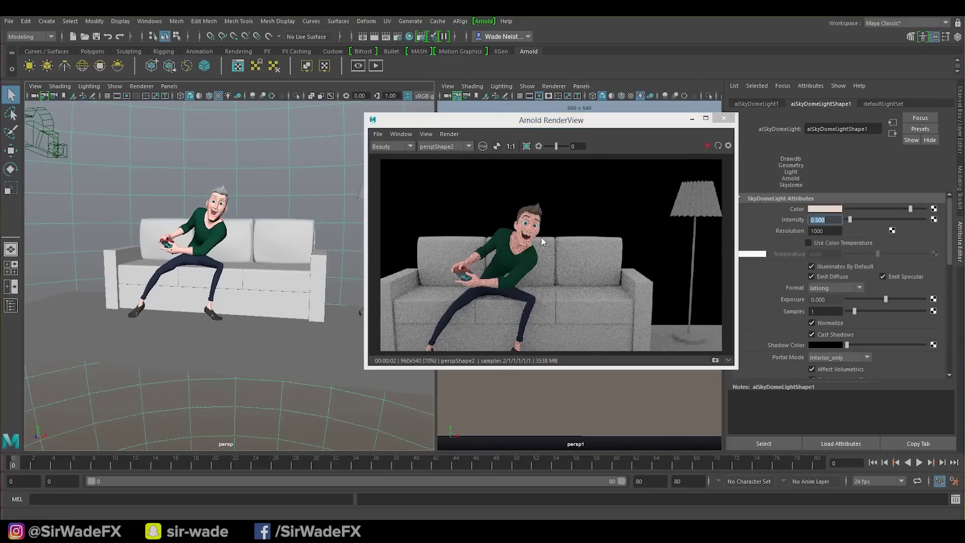
{"action": "left_click", "coordinate": [719, 146]}
{"action": "left_click", "coordinate": [826, 209]}
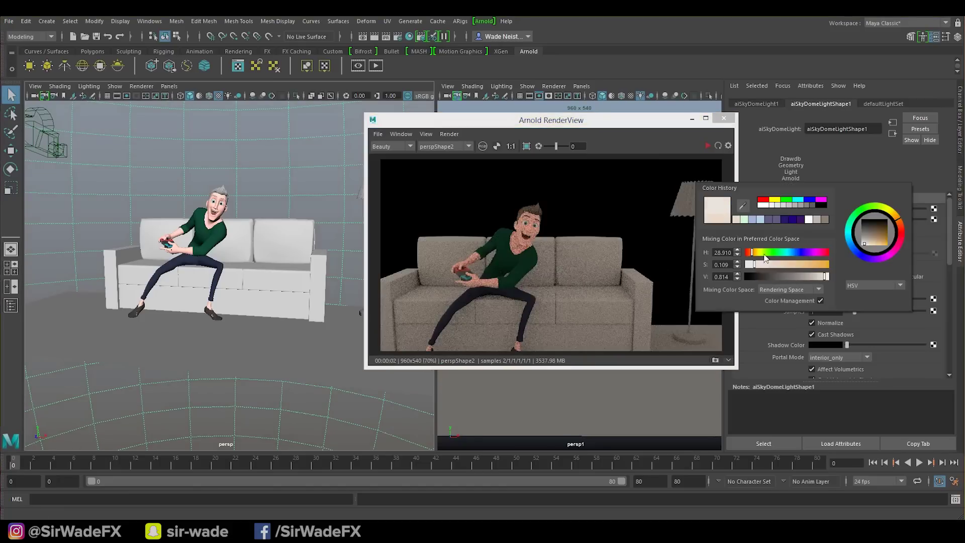
Create an Arnold area light, then enlarge, rotate and move it beside the floor lamp, facing the sofa
{"action": "left_click", "coordinate": [30, 65]}
{"action": "right_click_drag", "start_coordinate": [300, 305], "coordinate": [243, 308], "text": "alt"}
{"action": "key", "text": "r"}
{"action": "key", "text": "e"}
{"action": "left_click_drag", "start_coordinate": [222, 296], "coordinate": [241, 271]}
{"action": "key", "text": "w"}
{"action": "left_click_drag", "start_coordinate": [213, 262], "coordinate": [271, 214]}
{"action": "left_click_drag", "start_coordinate": [216, 230], "coordinate": [315, 261]}
{"action": "key", "text": "q"}
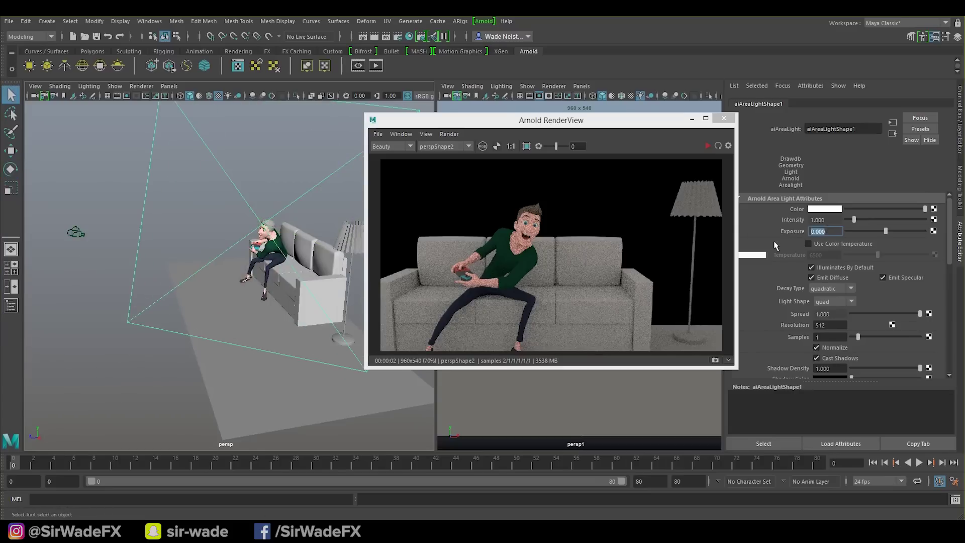
Set the area light's exposure to 12, tint it very pale cyan and refresh the render
{"action": "type", "text": "12"}
{"action": "key", "text": "Return"}
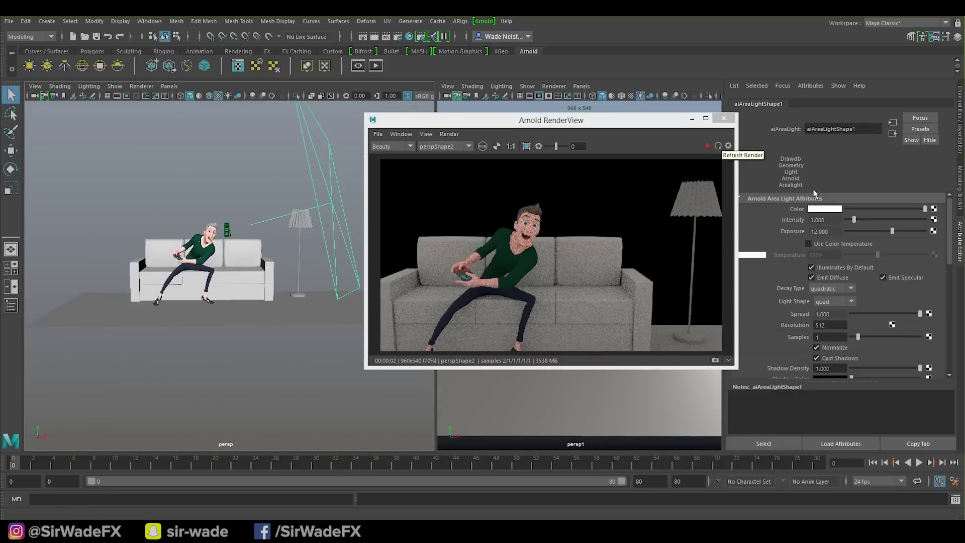
{"action": "left_click", "coordinate": [823, 209]}
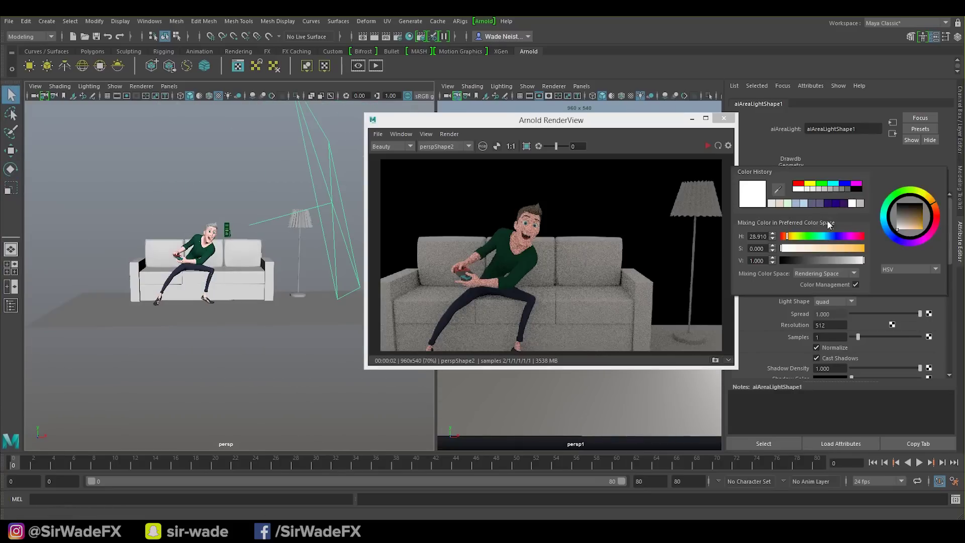
{"action": "left_click", "coordinate": [718, 146]}
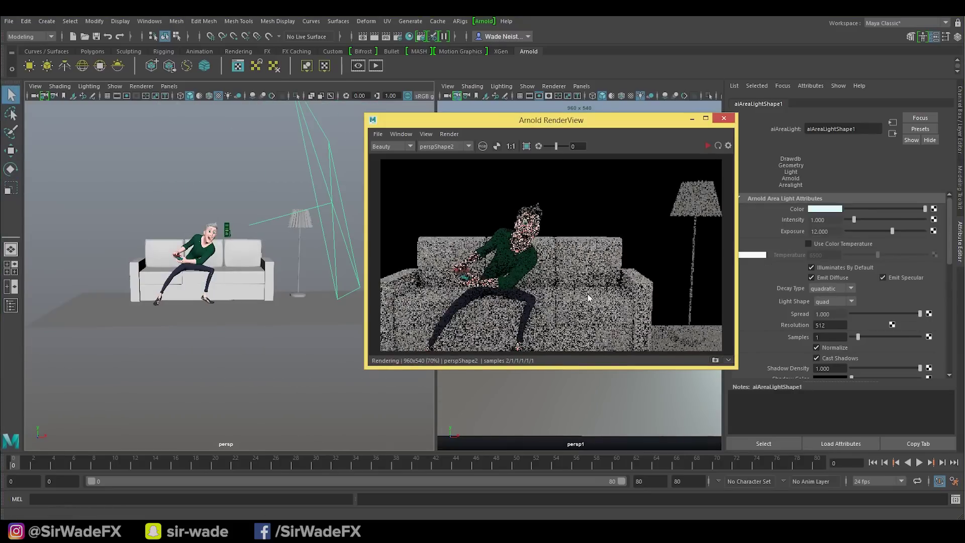
{"action": "left_click_drag", "start_coordinate": [289, 236], "coordinate": [251, 240], "text": "alt"}
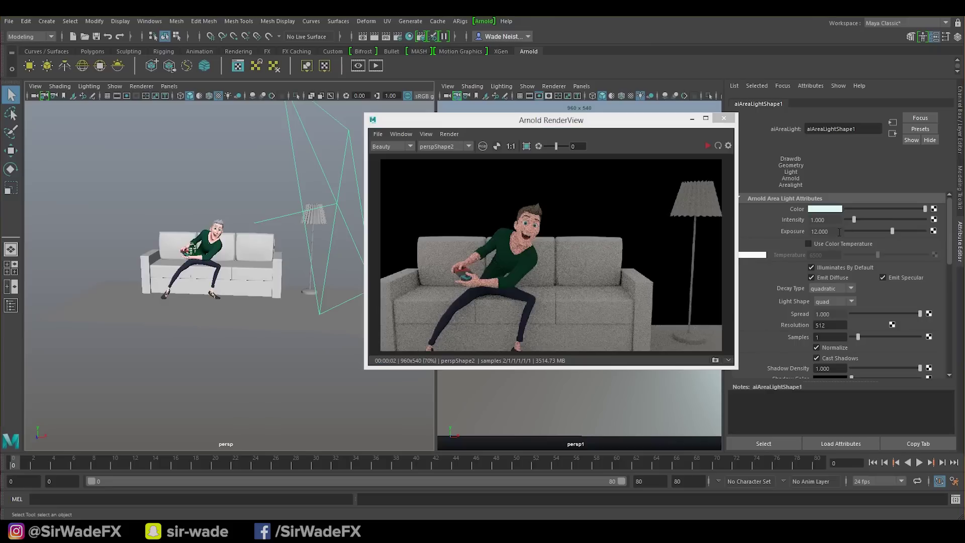
Set the area light's exposure to 14 and intensity to 2, and refresh the render
{"action": "left_click_drag", "start_coordinate": [840, 231], "coordinate": [780, 233]}
{"action": "type", "text": "14"}
{"action": "key", "text": "Return"}
{"action": "type", "text": "2"}
{"action": "key", "text": "Return"}
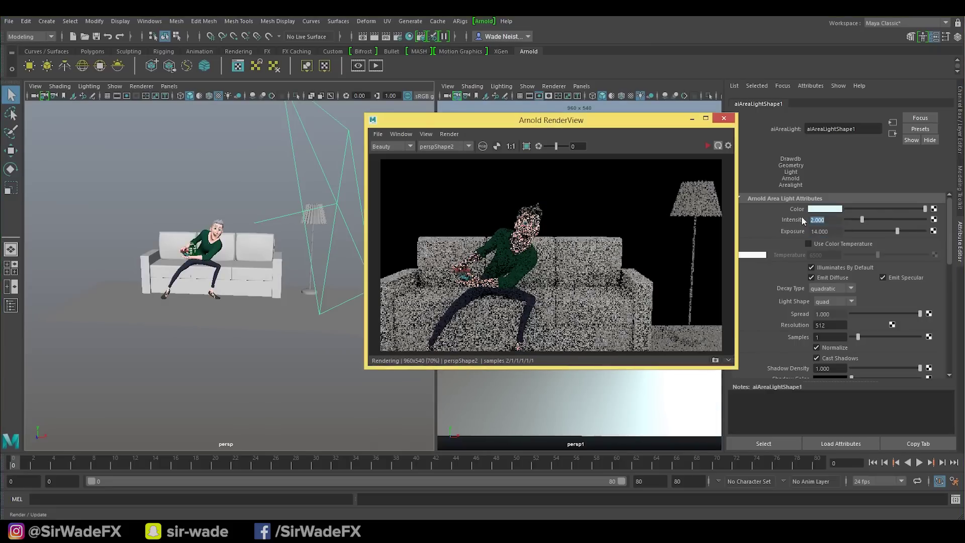
Change the area light's color to magenta and refresh the render
{"action": "left_click", "coordinate": [828, 210]}
{"action": "left_click", "coordinate": [837, 234]}
{"action": "left_click_drag", "start_coordinate": [839, 247], "coordinate": [856, 246]}
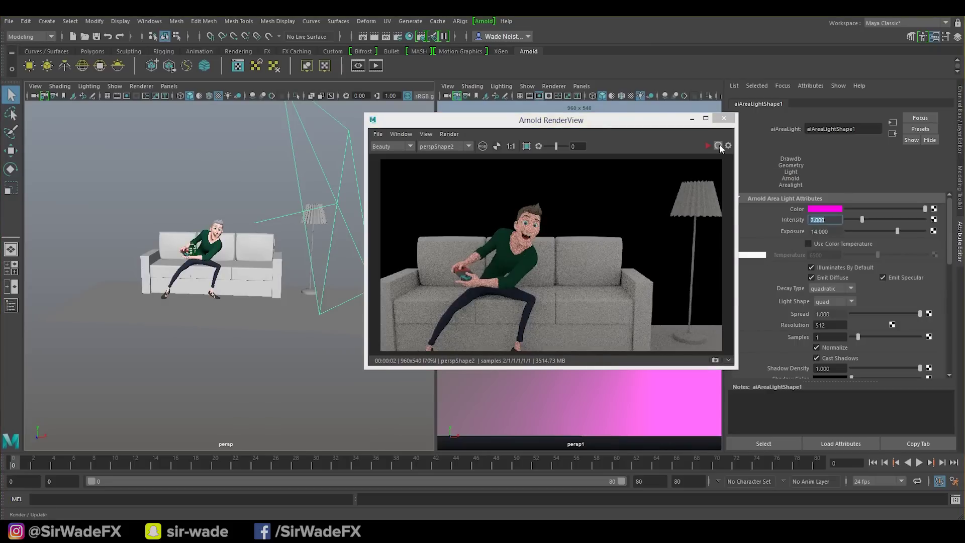
{"action": "left_click", "coordinate": [719, 145]}
Change the area light's color to bright green, set its intensity to 5 and refresh the render
{"action": "left_click_drag", "start_coordinate": [243, 242], "coordinate": [203, 253], "text": "alt"}
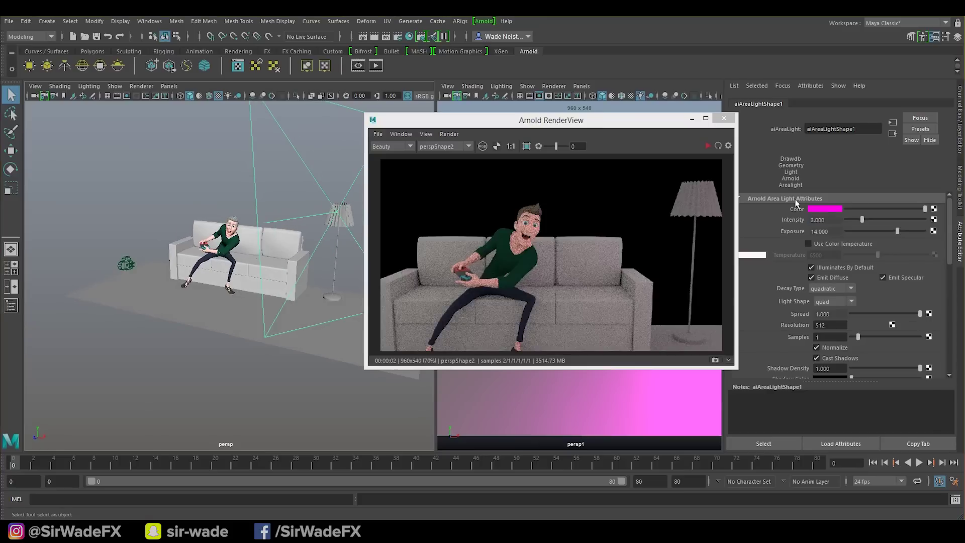
{"action": "left_click", "coordinate": [838, 210]}
{"action": "left_click", "coordinate": [800, 240]}
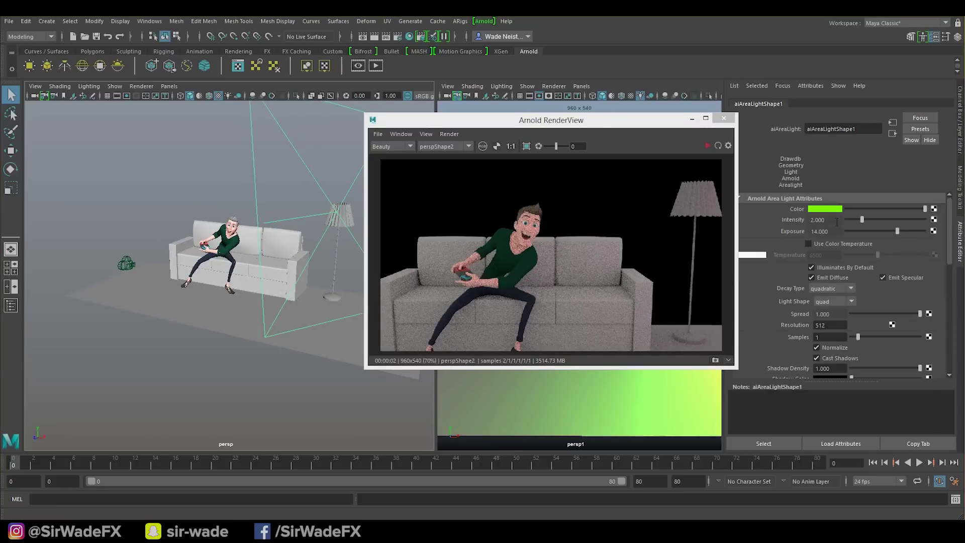
{"action": "left_click_drag", "start_coordinate": [829, 220], "coordinate": [764, 224]}
{"action": "type", "text": "5"}
{"action": "key", "text": "Return"}
{"action": "left_click", "coordinate": [718, 147]}
{"action": "left_click", "coordinate": [718, 147]}
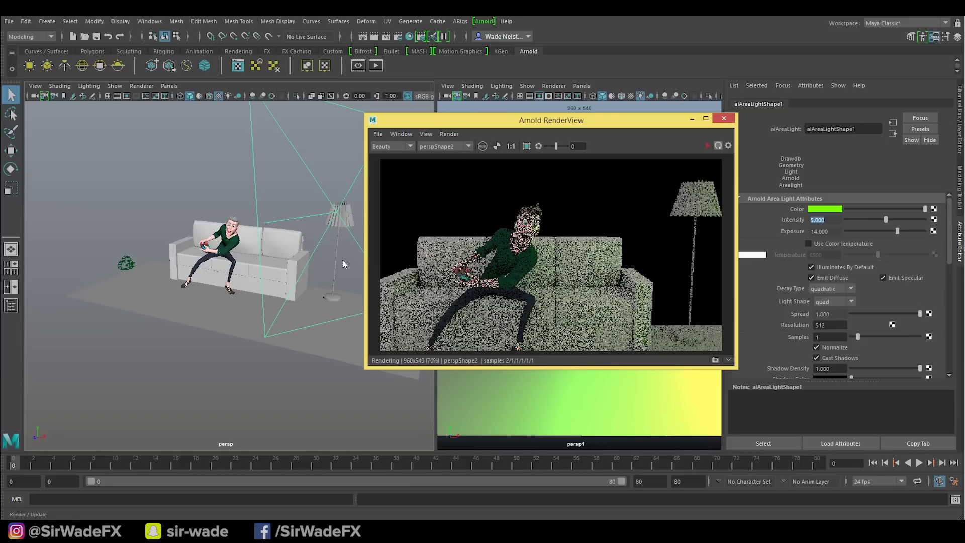
Delete the area light beside the floor lamp and refresh the render
{"action": "left_click_drag", "start_coordinate": [232, 250], "coordinate": [263, 206], "text": "alt"}
{"action": "key", "text": "Delete"}
{"action": "left_click", "coordinate": [717, 146]}
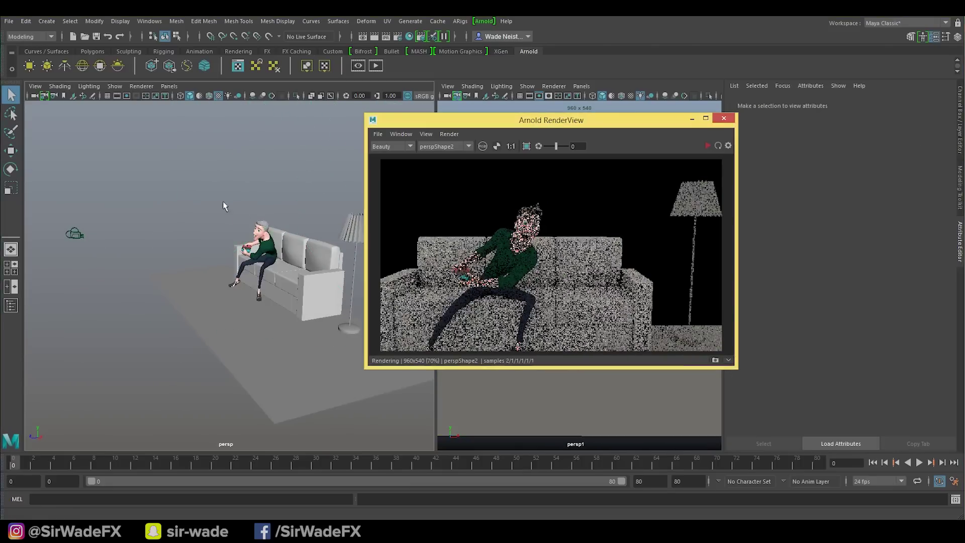
Connect a file texture to the sky dome light's color and load GCanyon_C_YumaPoint_Env.hdr from the GrandCanyon_C_YumaPoint folder
{"action": "left_click", "coordinate": [223, 202]}
{"action": "left_click_drag", "start_coordinate": [317, 270], "coordinate": [365, 227], "text": "alt"}
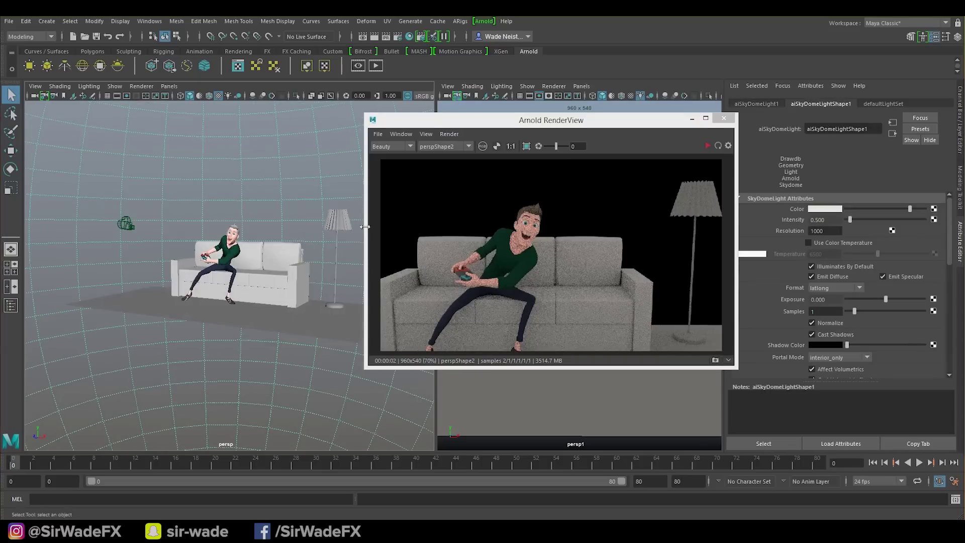
{"action": "left_click", "coordinate": [933, 209]}
{"action": "left_click", "coordinate": [650, 176]}
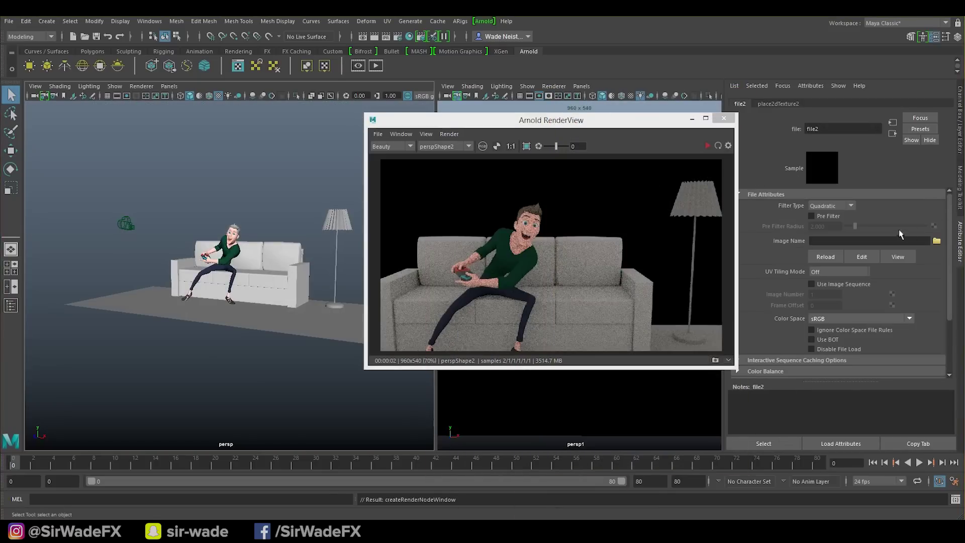
{"action": "left_click", "coordinate": [937, 241]}
{"action": "double_click", "coordinate": [276, 169]}
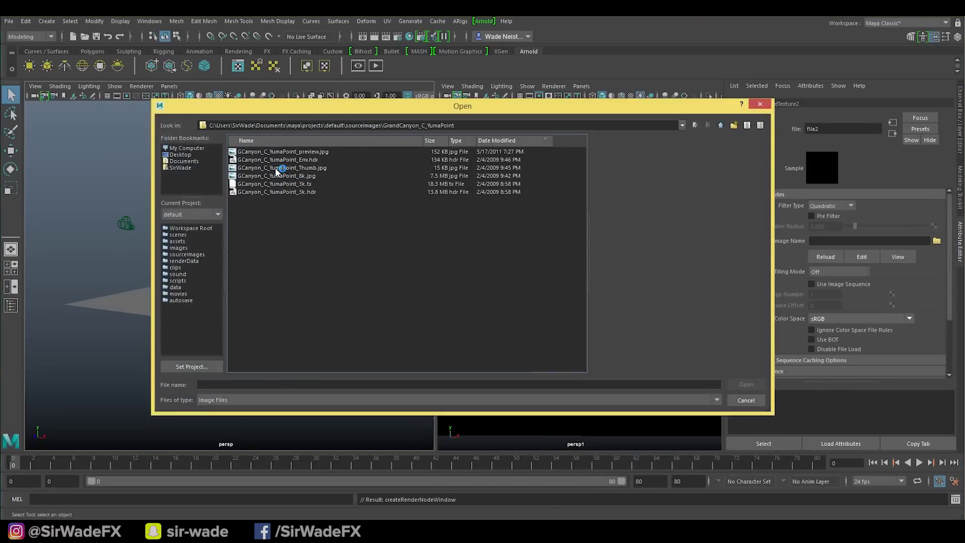
{"action": "left_click", "coordinate": [311, 160]}
{"action": "left_click", "coordinate": [746, 384]}
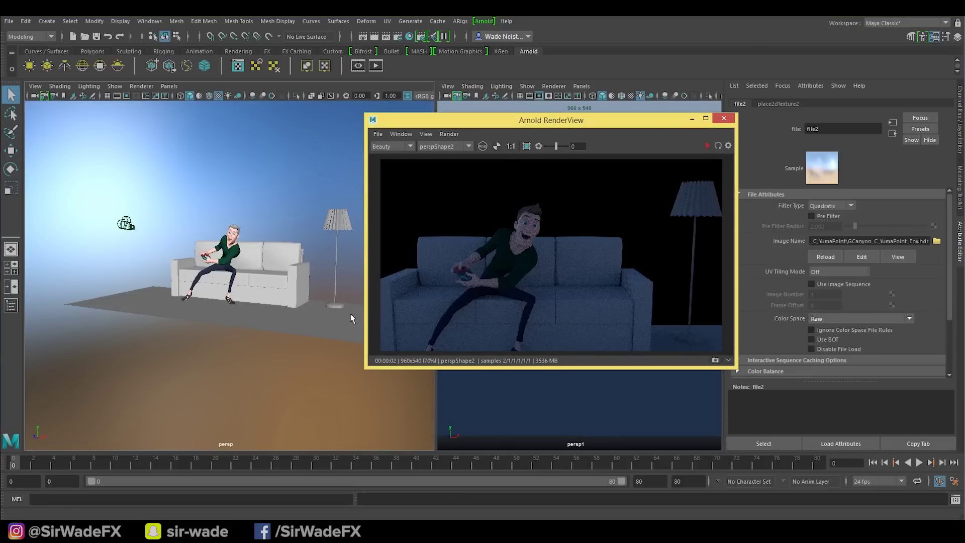
Set the textured sky dome light's intensity to 1
{"action": "left_click_drag", "start_coordinate": [313, 259], "coordinate": [155, 251], "text": "alt"}
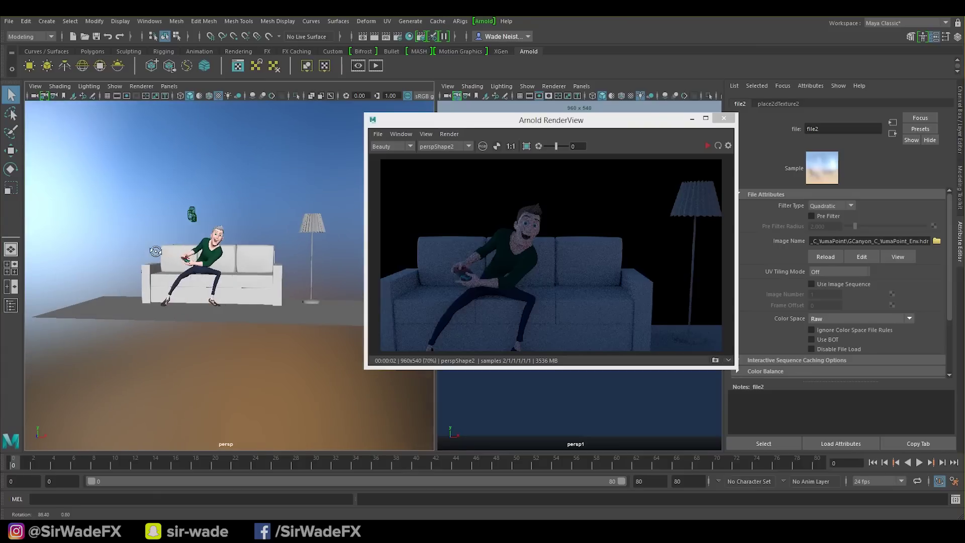
{"action": "left_click_drag", "start_coordinate": [251, 239], "coordinate": [304, 236], "text": "alt"}
{"action": "left_click", "coordinate": [302, 153]}
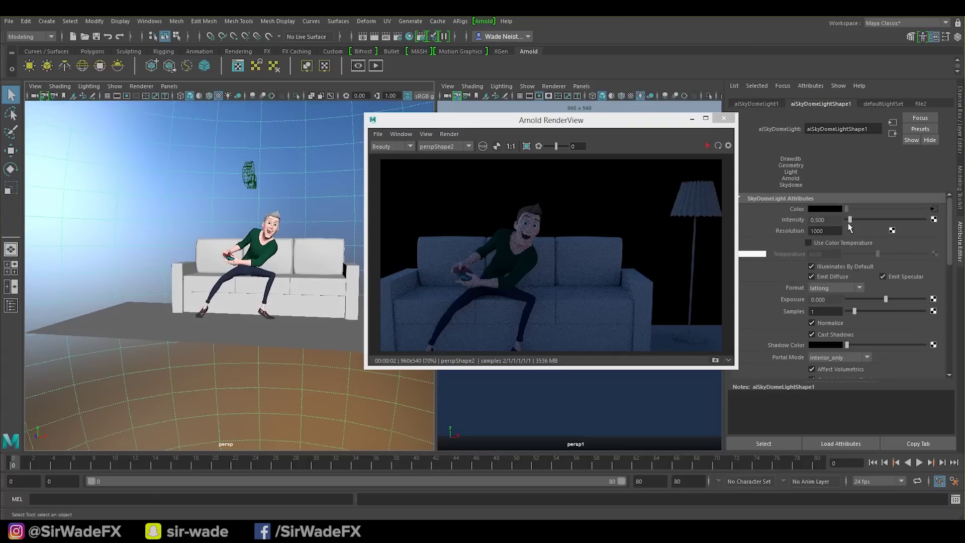
{"action": "left_click_drag", "start_coordinate": [834, 220], "coordinate": [730, 226]}
{"action": "type", "text": "1"}
{"action": "key", "text": "Return"}
{"action": "left_click", "coordinate": [692, 226]}
Rotate the sky dome light around its vertical axis to turn the environment image around the scene
{"action": "right_click_drag", "start_coordinate": [332, 223], "coordinate": [311, 222], "text": "alt"}
{"action": "key", "text": "e"}
{"action": "left_click_drag", "start_coordinate": [330, 202], "coordinate": [267, 208]}
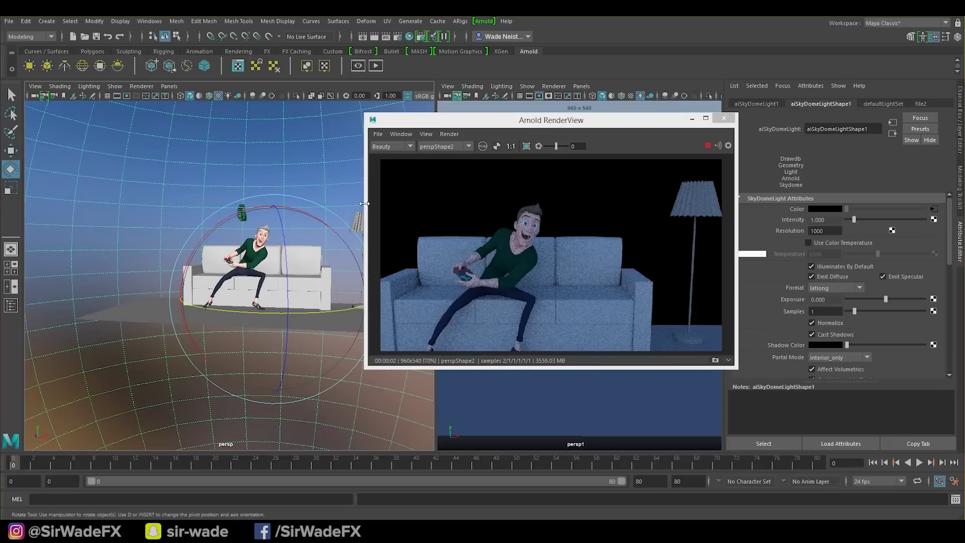
{"action": "key", "text": "q"}
{"action": "left_click_drag", "start_coordinate": [307, 206], "coordinate": [266, 212], "text": "alt"}
Set the Arnold Camera (AA) samples to 3 in the render settings
{"action": "left_click", "coordinate": [397, 36]}
{"action": "left_click_drag", "start_coordinate": [674, 90], "coordinate": [199, 88]}
{"action": "type", "text": "3"}
{"action": "key", "text": "Return"}
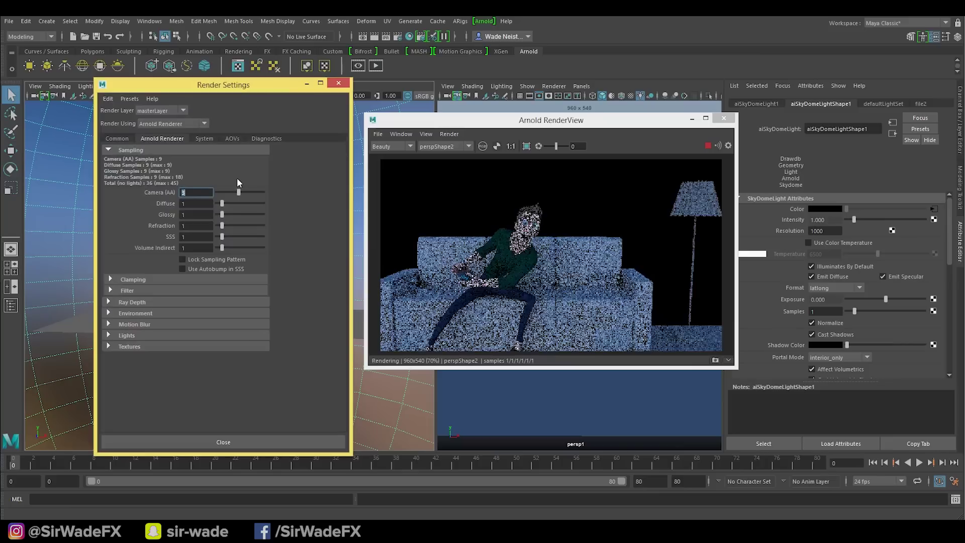
{"action": "left_click_drag", "start_coordinate": [222, 85], "coordinate": [964, 63]}
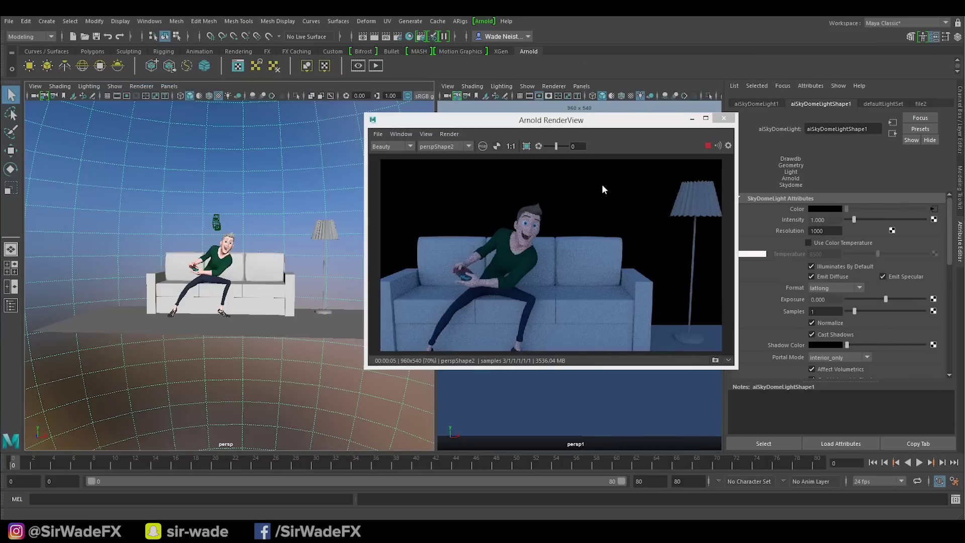
Turn the sphere inside the floor lamp's shade into an Arnold mesh light with exposure 14 and intensity 1.5
{"action": "left_click", "coordinate": [327, 232]}
{"action": "key", "text": "f"}
{"action": "left_click_drag", "start_coordinate": [227, 288], "coordinate": [221, 201], "text": "alt"}
{"action": "left_click", "coordinate": [230, 271]}
{"action": "left_click", "coordinate": [46, 68]}
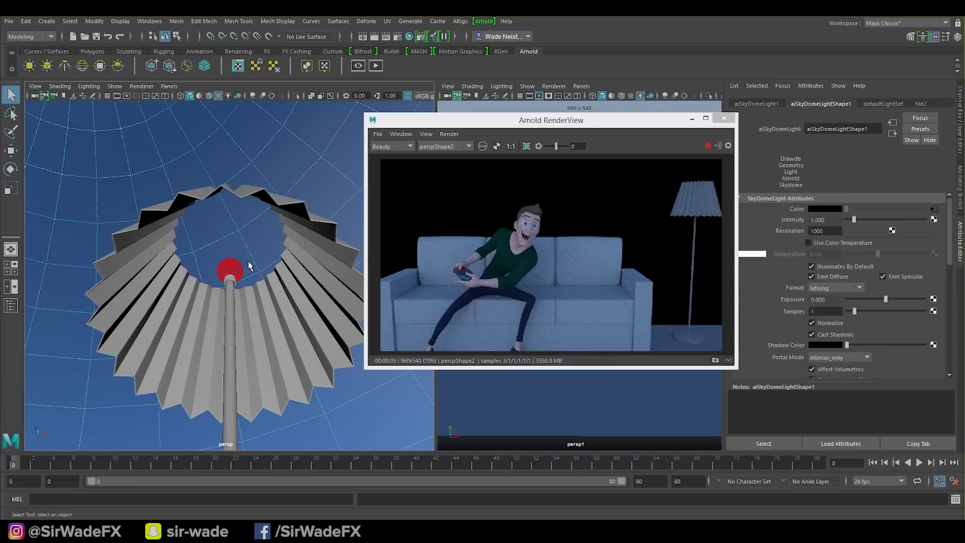
{"action": "type", "text": "14"}
{"action": "key", "text": "Return"}
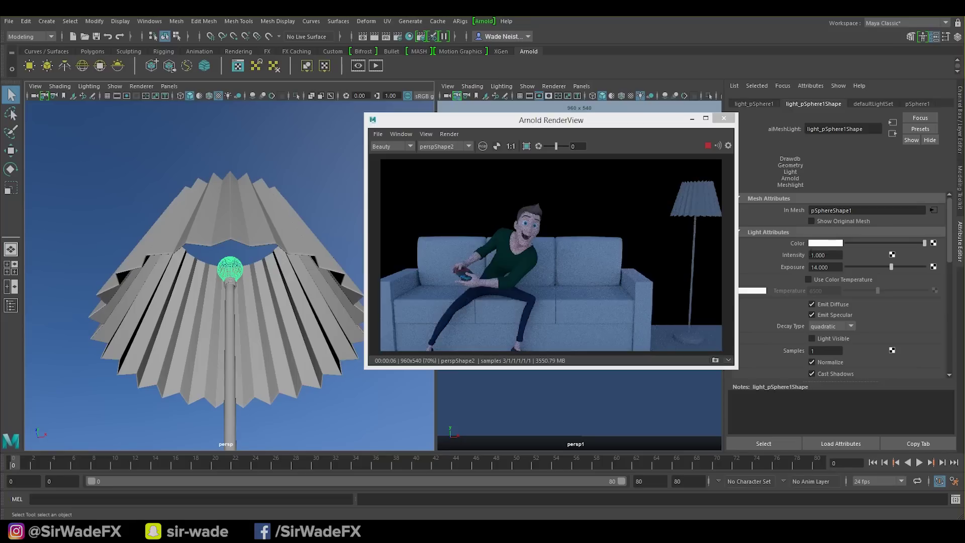
{"action": "type", "text": "1.5"}
{"action": "key", "text": "Return"}
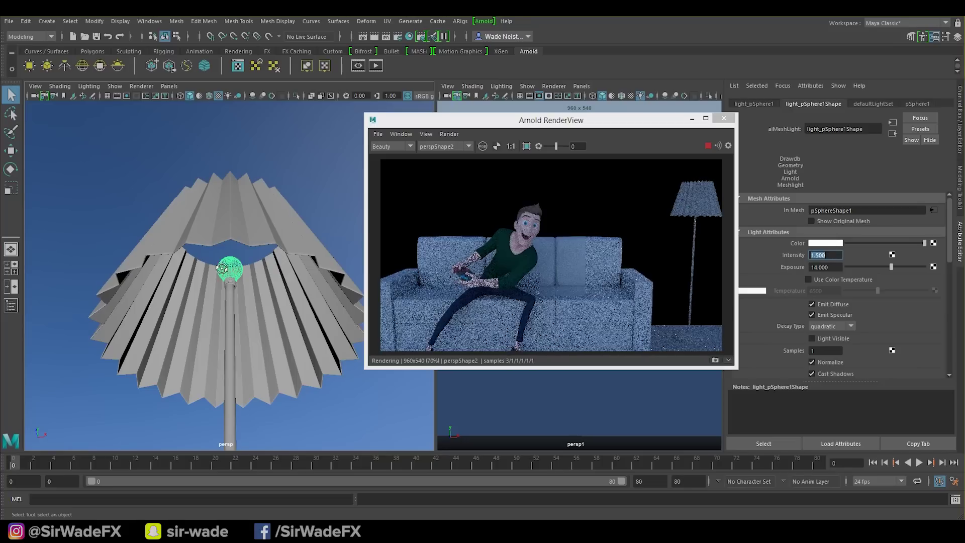
Hide the sky dome light to check the lamp's mesh light alone in the render, and render again with the dome shown
{"action": "left_click", "coordinate": [703, 147]}
{"action": "key", "text": "ctrl+h"}
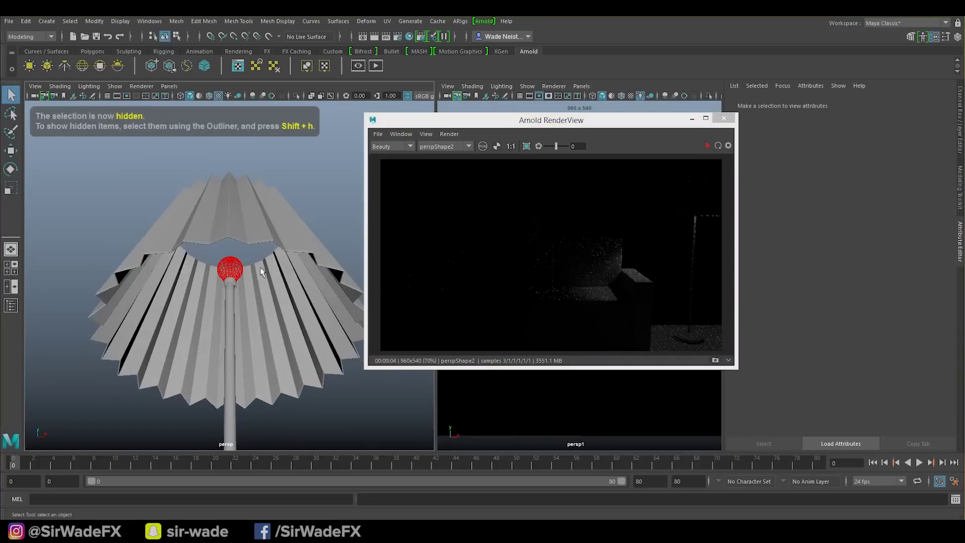
{"action": "left_click", "coordinate": [235, 268]}
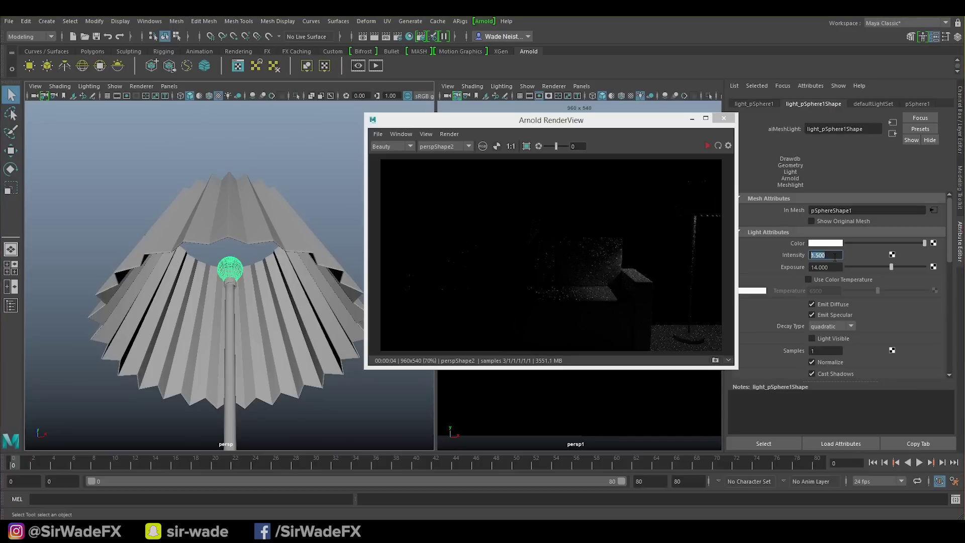
{"action": "left_click", "coordinate": [718, 145]}
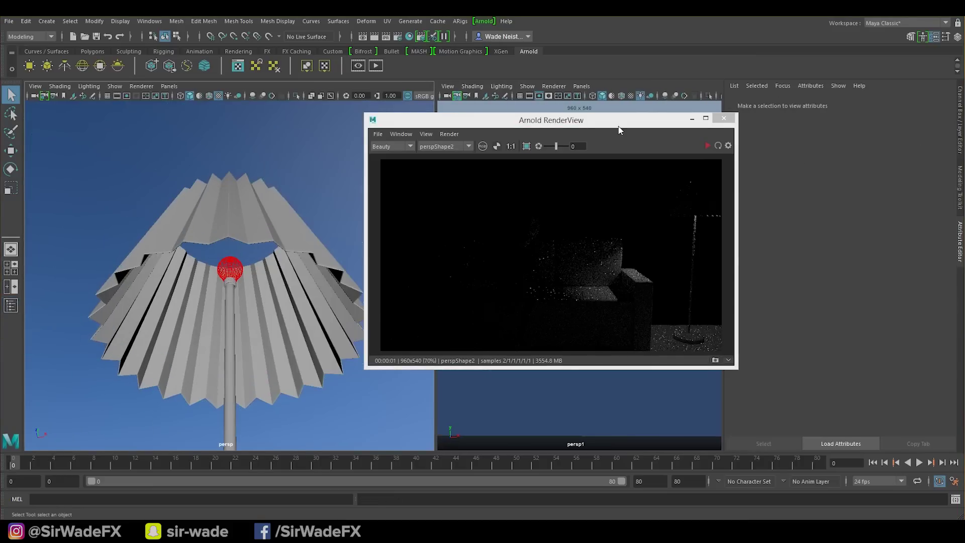
{"action": "left_click", "coordinate": [718, 146]}
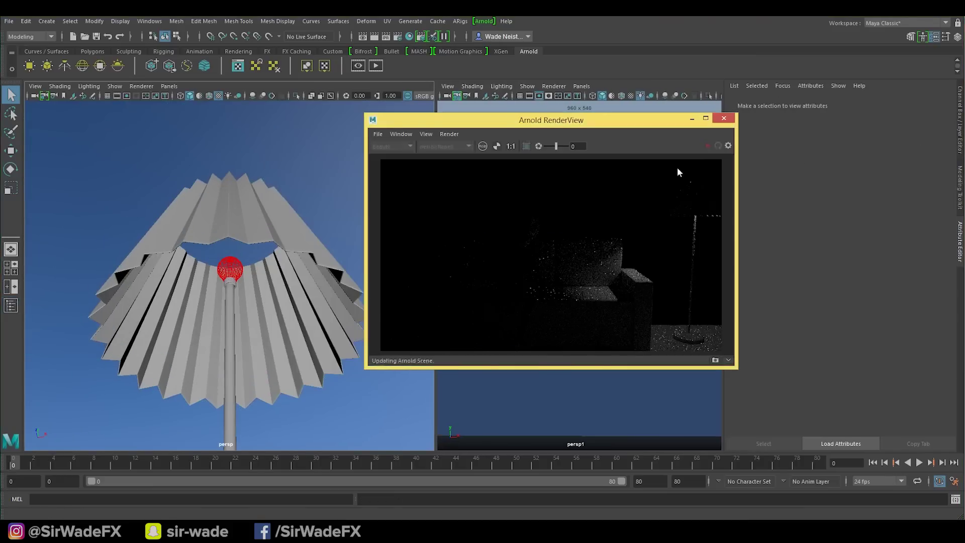
Assign a new aiStandard material to the floor lamp's shade
{"action": "left_click", "coordinate": [221, 217]}
{"action": "right_click_drag", "start_coordinate": [246, 221], "coordinate": [249, 478]}
{"action": "left_click", "coordinate": [582, 213]}
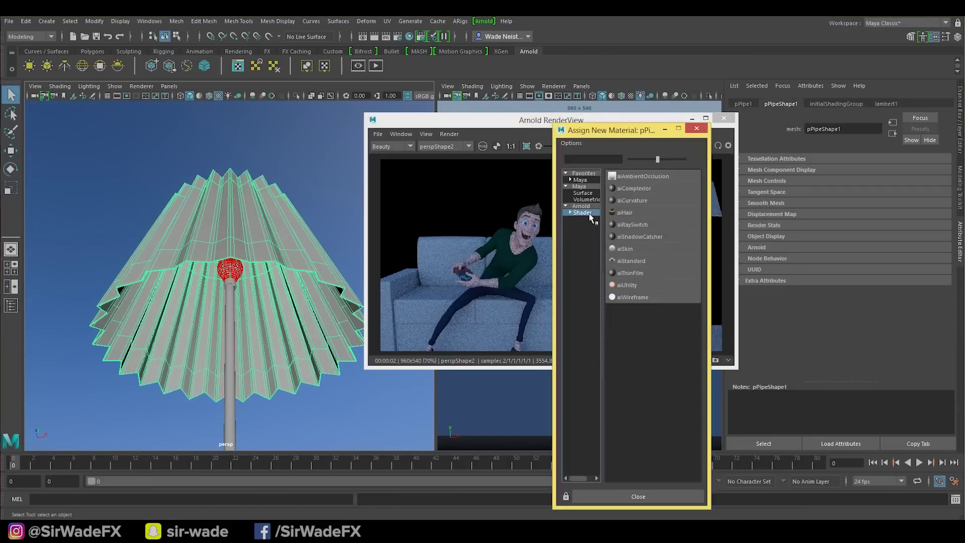
{"action": "left_click", "coordinate": [662, 259]}
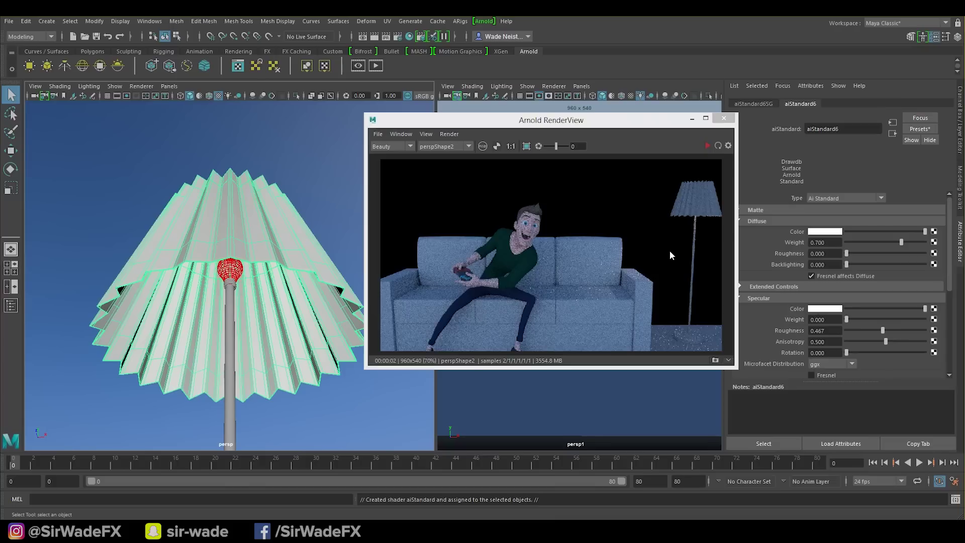
Give the lampshade material an off-white diffuse color, weight about 0.9 and backlighting 1, and refresh the render
{"action": "left_click", "coordinate": [829, 232]}
{"action": "left_click", "coordinate": [793, 226]}
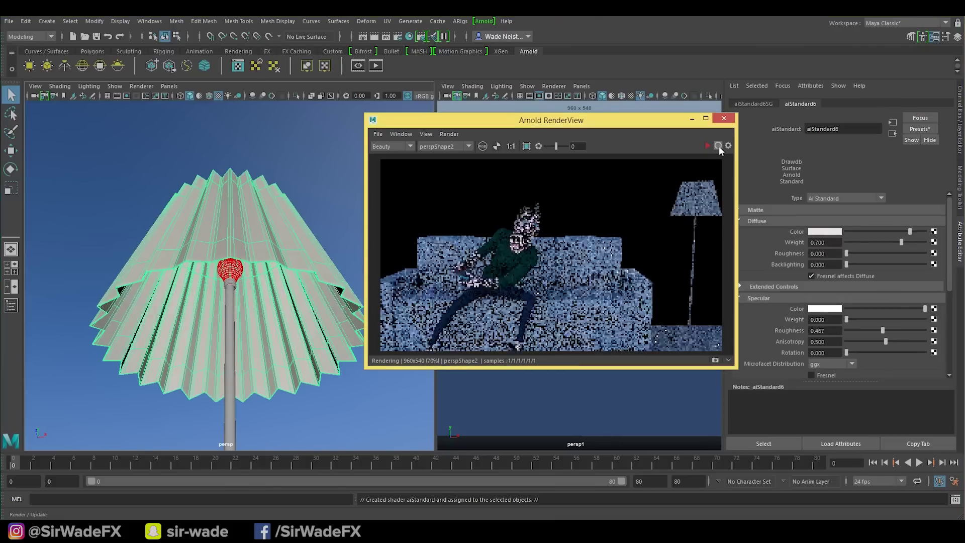
{"action": "left_click", "coordinate": [918, 242]}
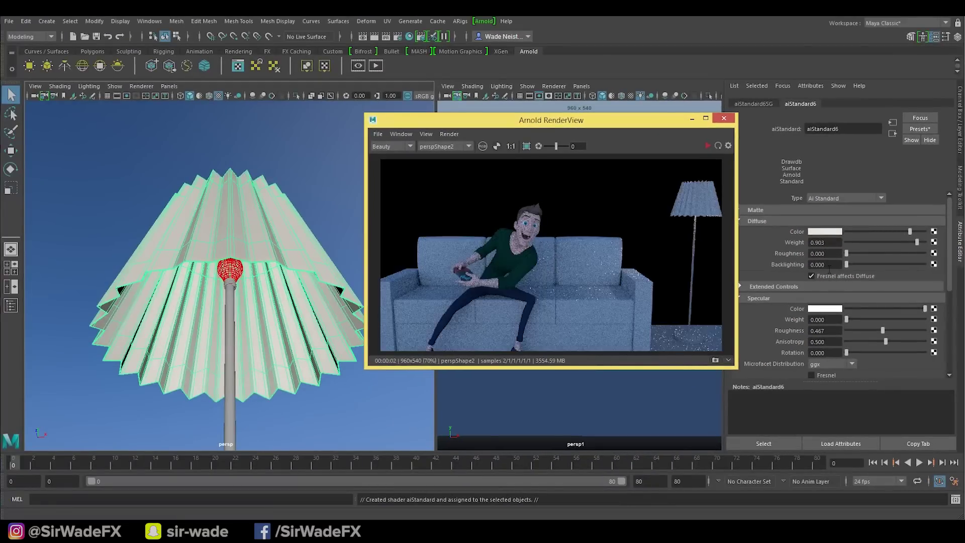
{"action": "left_click_drag", "start_coordinate": [668, 302], "coordinate": [925, 298]}
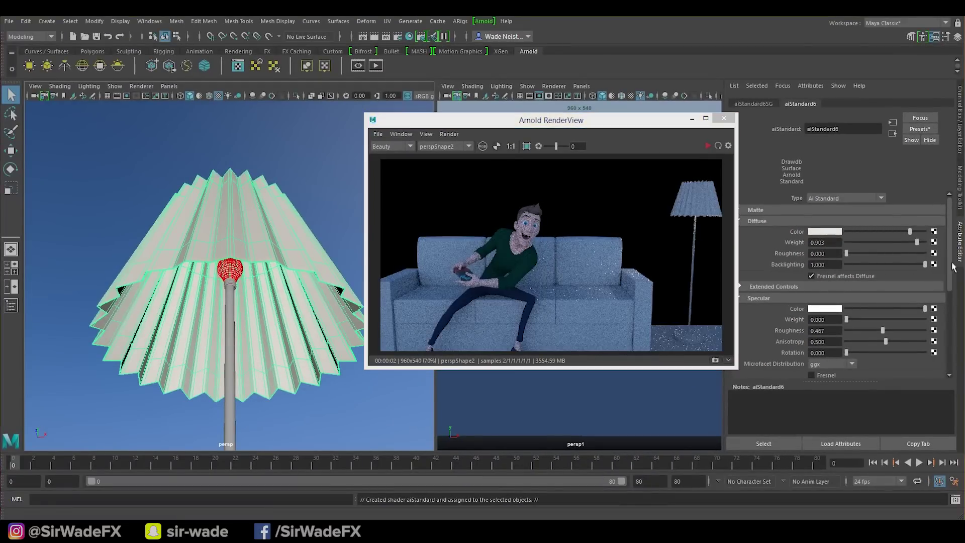
{"action": "left_click", "coordinate": [719, 146]}
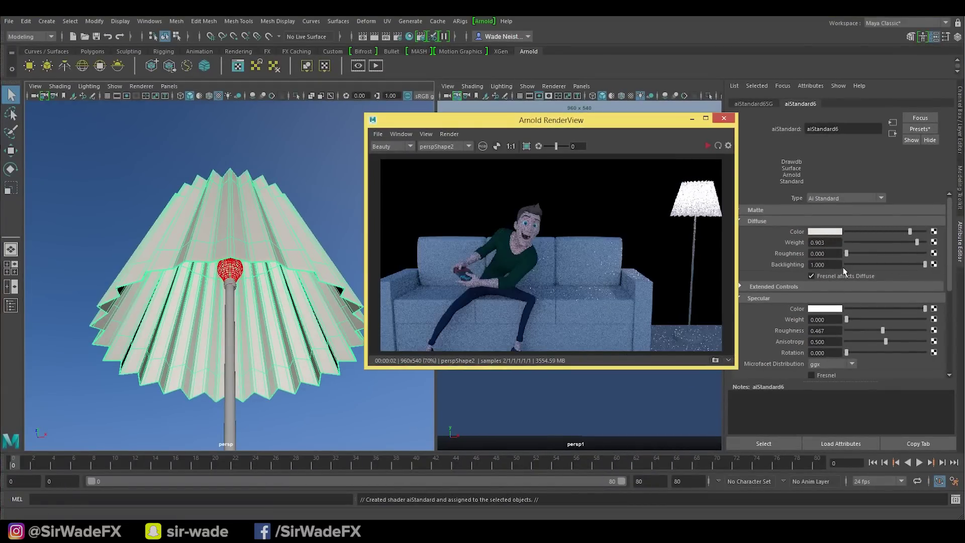
Replace the sky dome light's color image with MonValley_G_DirtRoad_8k.jpg from the Monument Valley dirt road folder
{"action": "left_click_drag", "start_coordinate": [311, 300], "coordinate": [236, 280], "text": "alt"}
{"action": "scroll", "coordinate": [237, 280], "scroll_direction": "down", "scroll_amount": 10}
{"action": "middle_click_drag", "start_coordinate": [237, 280], "coordinate": [301, 251], "text": "alt"}
{"action": "left_click", "coordinate": [256, 210]}
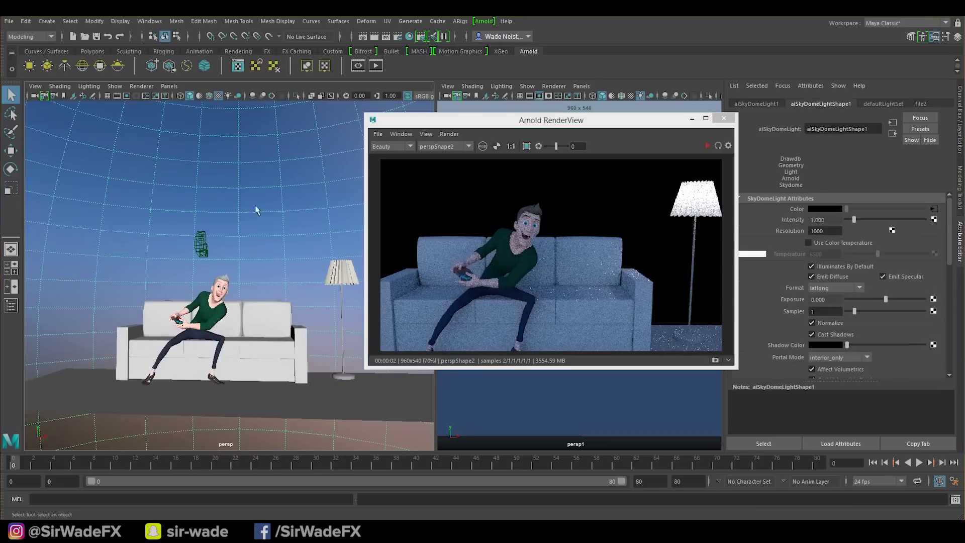
{"action": "left_click", "coordinate": [935, 209]}
{"action": "left_click", "coordinate": [936, 242]}
{"action": "left_click", "coordinate": [720, 125]}
{"action": "double_click", "coordinate": [261, 167]}
{"action": "left_click", "coordinate": [272, 183]}
{"action": "left_click", "coordinate": [720, 125]}
{"action": "double_click", "coordinate": [262, 185]}
{"action": "left_click", "coordinate": [266, 191]}
{"action": "left_click", "coordinate": [746, 385]}
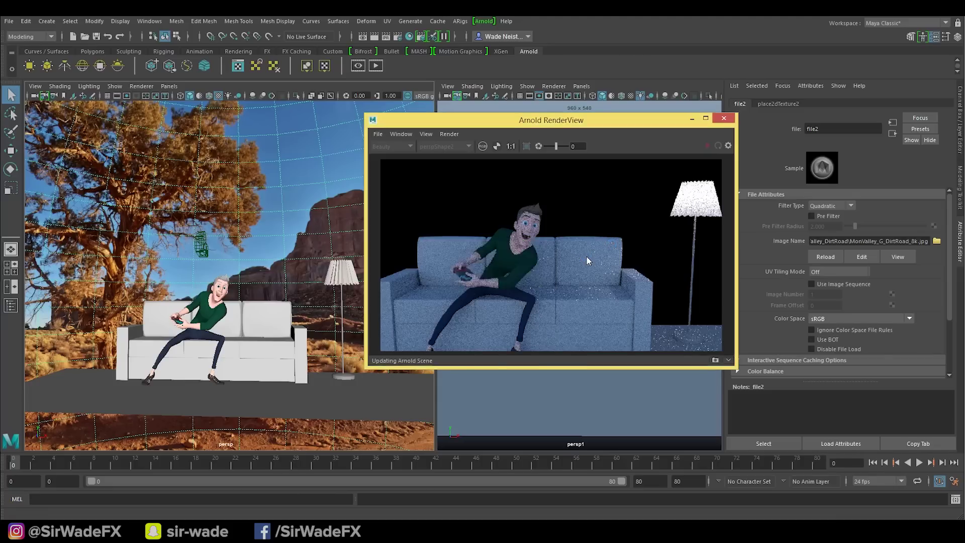
Set the lamp bulb mesh light's intensity to 1 and refresh the render
{"action": "middle_click_drag", "start_coordinate": [308, 268], "coordinate": [151, 260], "text": "alt"}
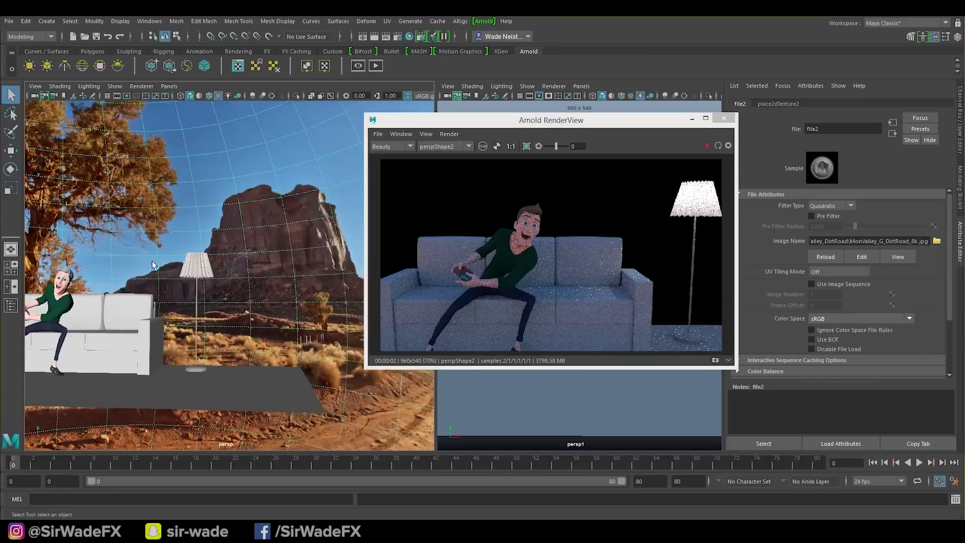
{"action": "right_click_drag", "start_coordinate": [152, 261], "coordinate": [201, 262], "text": "alt"}
{"action": "left_click_drag", "start_coordinate": [202, 262], "coordinate": [130, 233], "text": "alt"}
{"action": "left_click", "coordinate": [130, 234]}
{"action": "left_click_drag", "start_coordinate": [830, 255], "coordinate": [752, 261]}
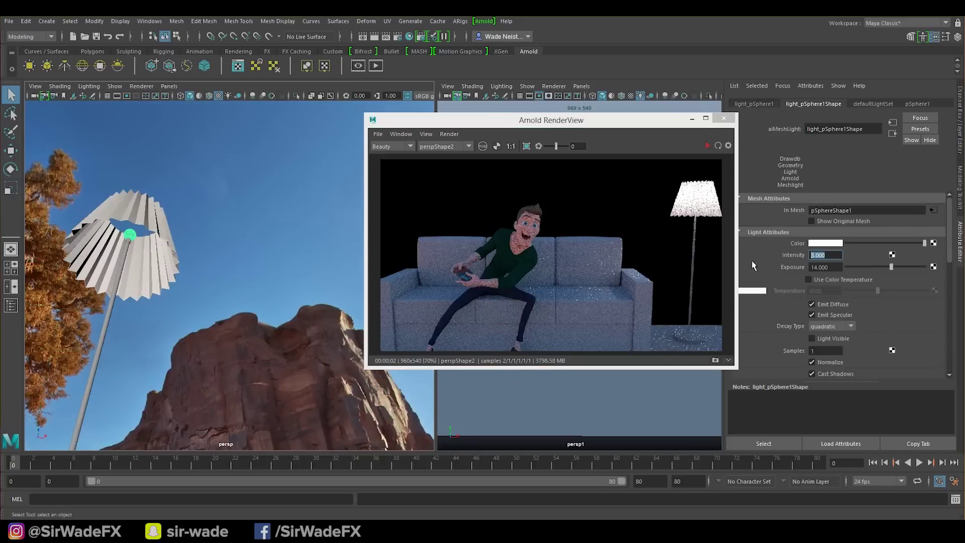
{"action": "left_click", "coordinate": [827, 243]}
{"action": "left_click", "coordinate": [719, 145]}
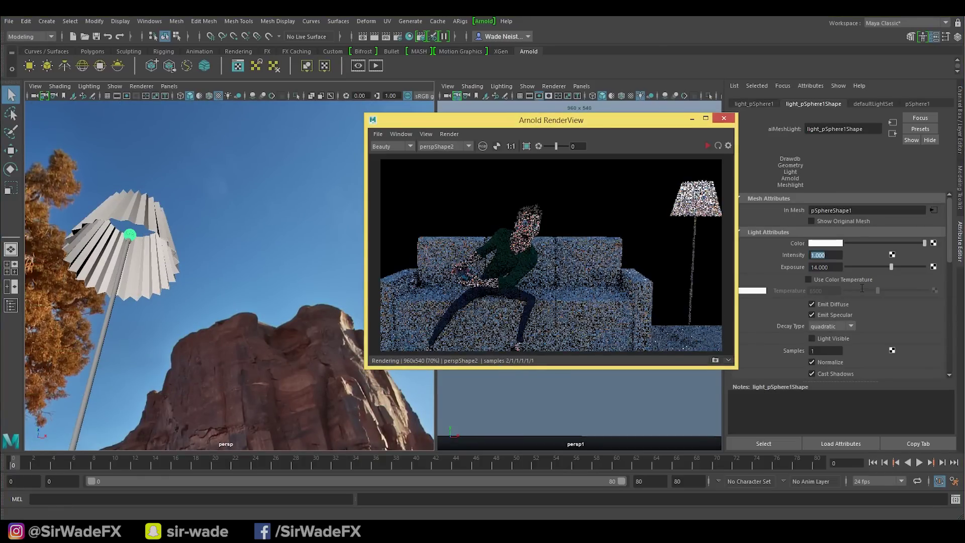
Create an Arnold area light in front of the couch and scale it up to about 138
{"action": "right_click_drag", "start_coordinate": [255, 286], "coordinate": [165, 302], "text": "alt"}
{"action": "left_click_drag", "start_coordinate": [166, 302], "coordinate": [334, 341], "text": "alt"}
{"action": "scroll", "coordinate": [220, 283], "scroll_direction": "up", "scroll_amount": 10}
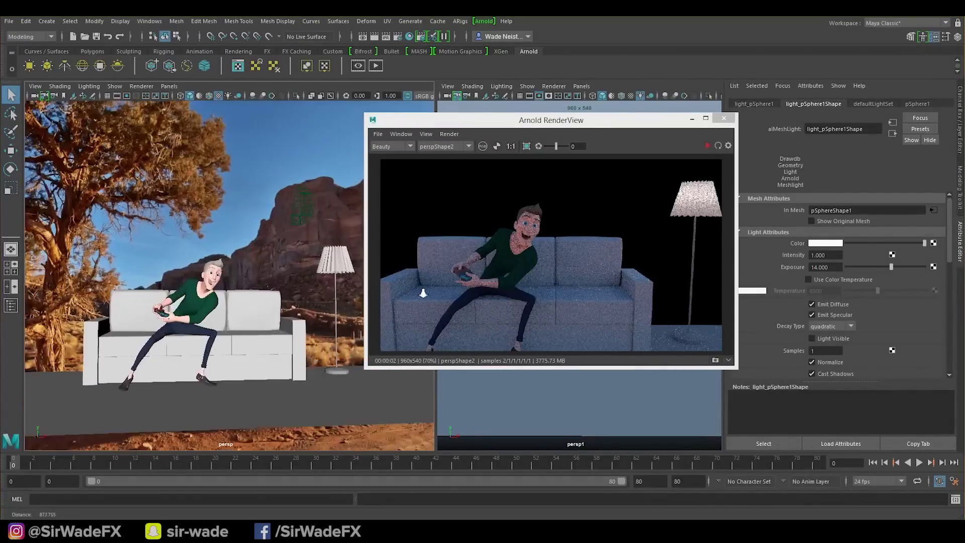
{"action": "scroll", "coordinate": [220, 283], "scroll_direction": "down", "scroll_amount": 6}
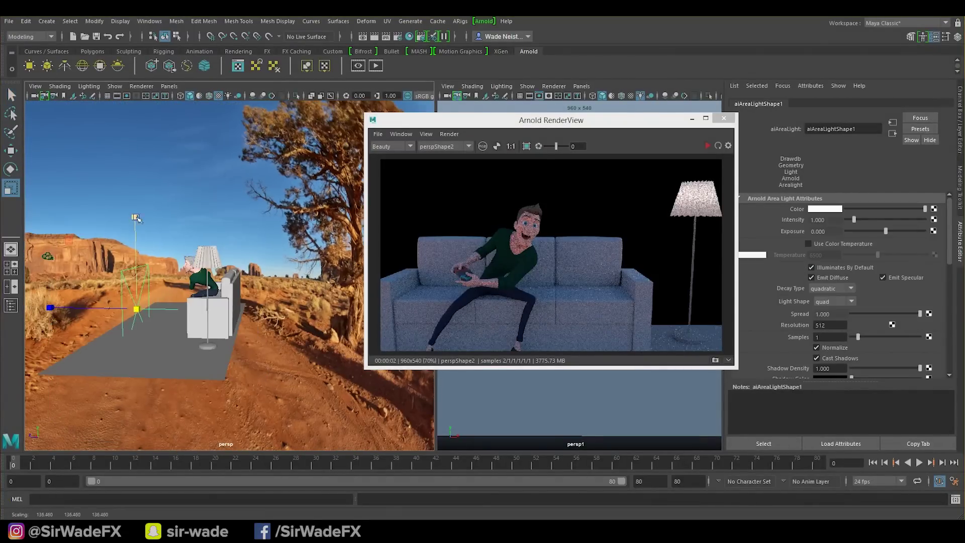
{"action": "key", "text": "w"}
{"action": "left_click_drag", "start_coordinate": [132, 230], "coordinate": [220, 267], "text": "alt"}
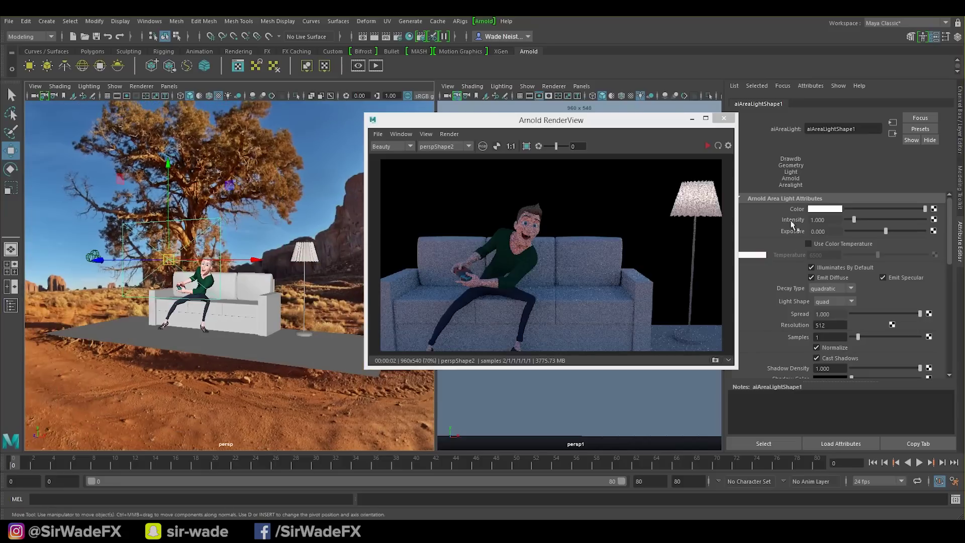
Give the area light a pale cyan color and an exposure of 14, and refresh the render
{"action": "left_click", "coordinate": [829, 208]}
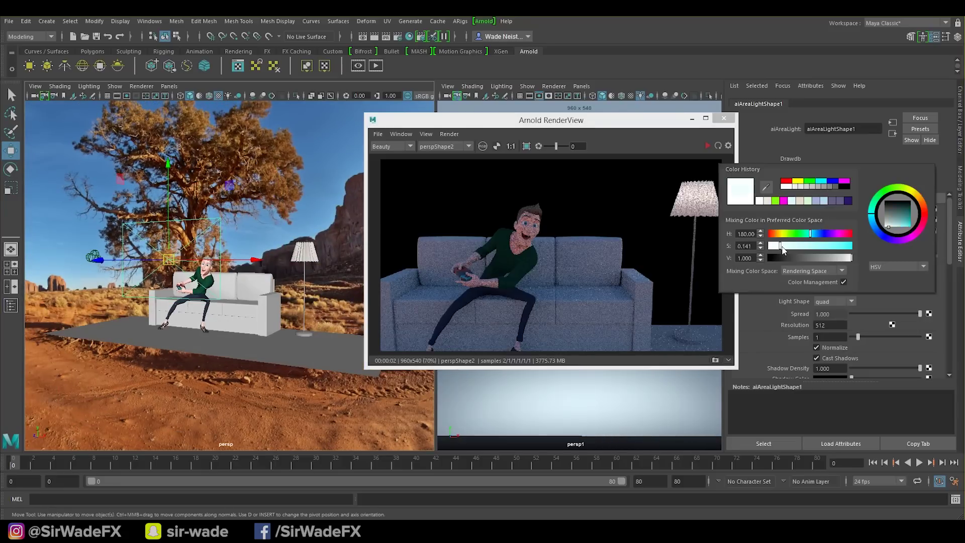
{"action": "left_click_drag", "start_coordinate": [782, 247], "coordinate": [789, 248]}
{"action": "left_click", "coordinate": [659, 250]}
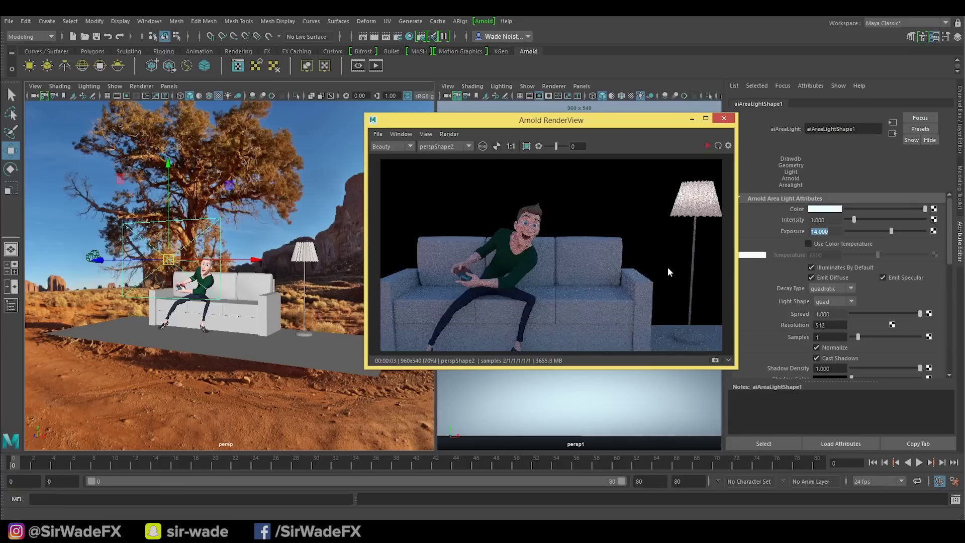
Show the stored render snapshots and hide the area light to render the scene without it
{"action": "left_click", "coordinate": [728, 360]}
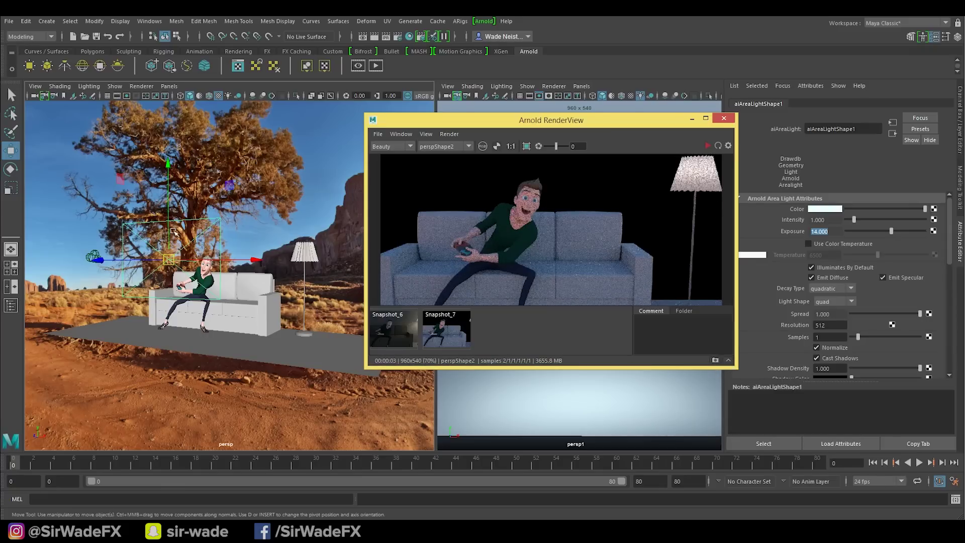
{"action": "key", "text": "ctrl+h"}
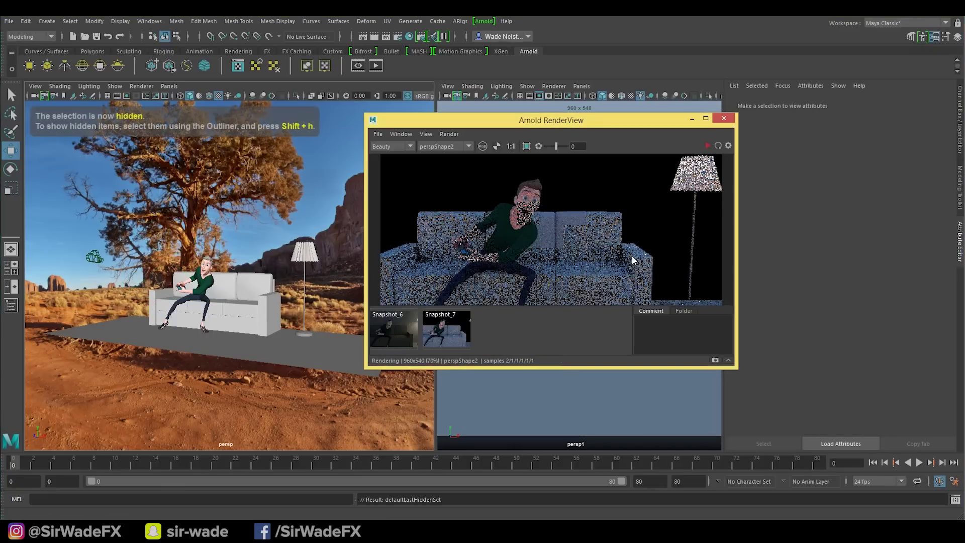
{"action": "left_click_drag", "start_coordinate": [736, 369], "coordinate": [814, 419]}
{"action": "left_click", "coordinate": [500, 380]}
Compare the renders with and without the area light, and delete the old dark Snapshot_6
{"action": "left_click", "coordinate": [406, 383]}
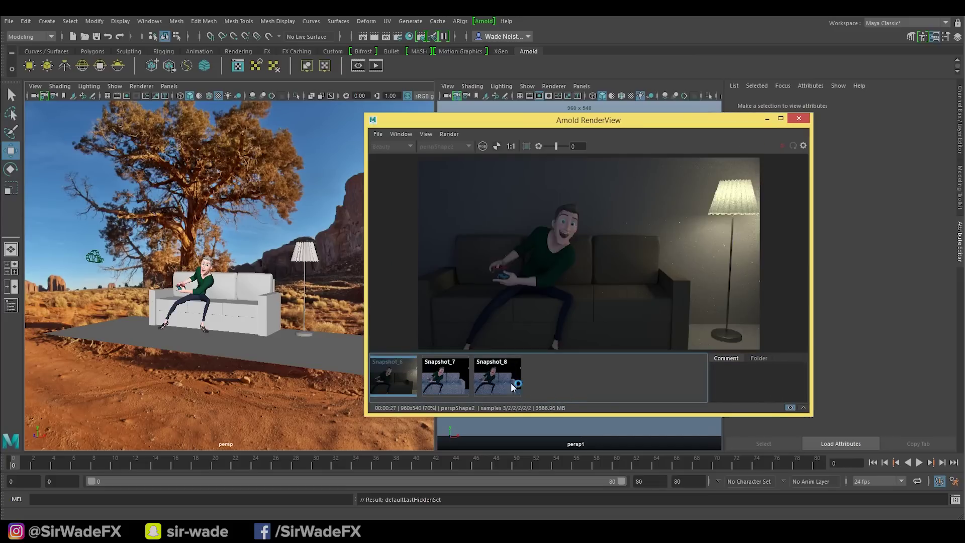
{"action": "left_click", "coordinate": [438, 381]}
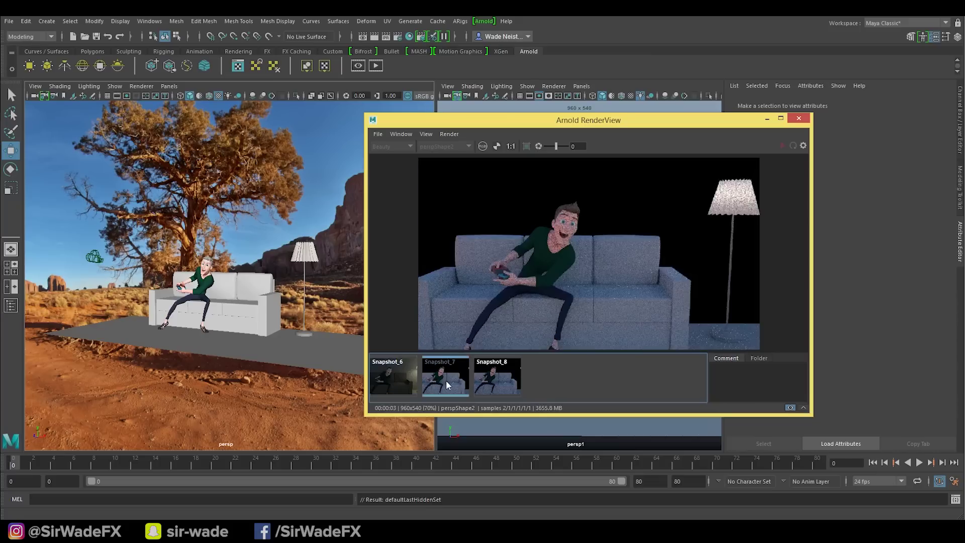
{"action": "left_click", "coordinate": [497, 381]}
{"action": "right_click", "coordinate": [405, 382]}
{"action": "left_click", "coordinate": [415, 396]}
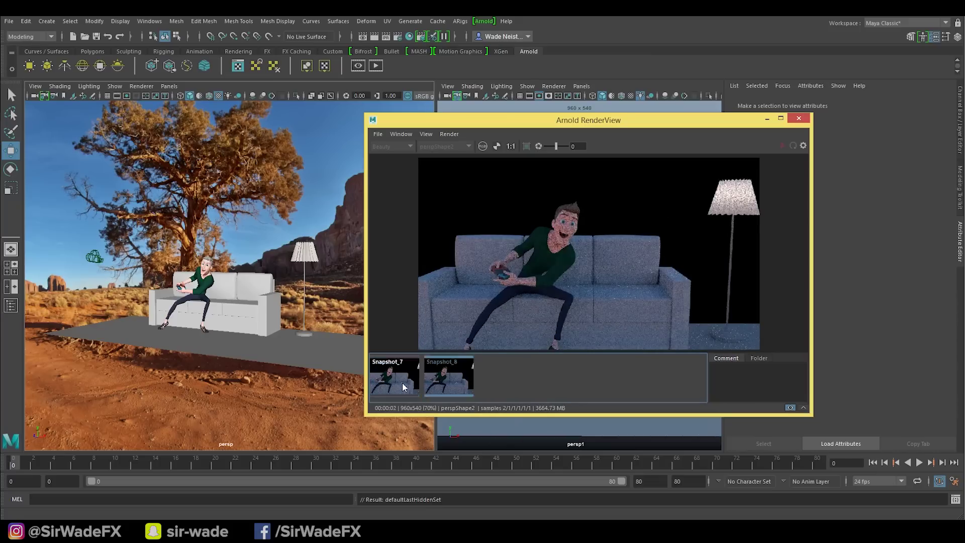
{"action": "left_click", "coordinate": [803, 408]}
Duplicate the floor plane, stand it upright behind the couch as a wall, and store a snapshot of the refreshed render
{"action": "left_click_drag", "start_coordinate": [744, 119], "coordinate": [803, 109]}
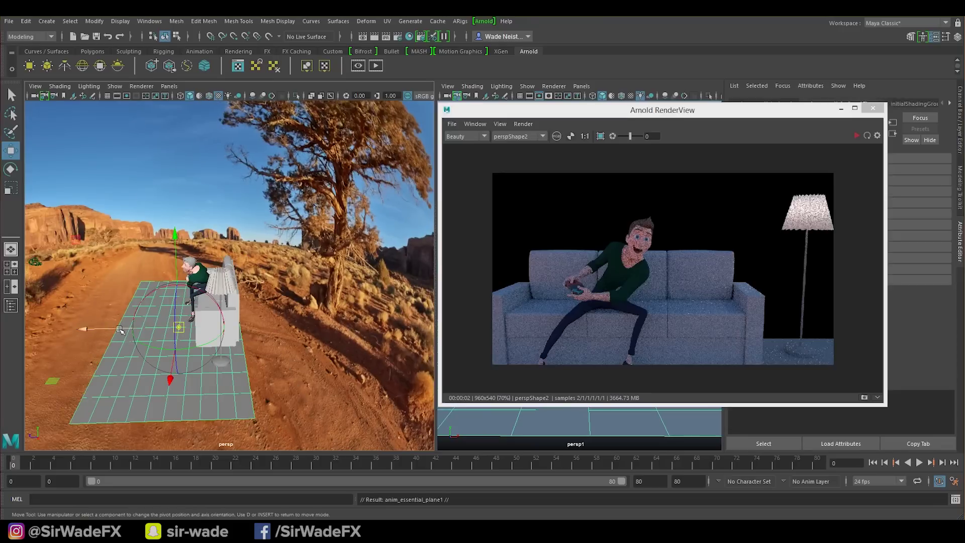
{"action": "left_click_drag", "start_coordinate": [120, 330], "coordinate": [206, 334]}
{"action": "key", "text": "r"}
{"action": "key", "text": "e"}
{"action": "left_click_drag", "start_coordinate": [231, 239], "coordinate": [148, 346]}
{"action": "left_click", "coordinate": [867, 137]}
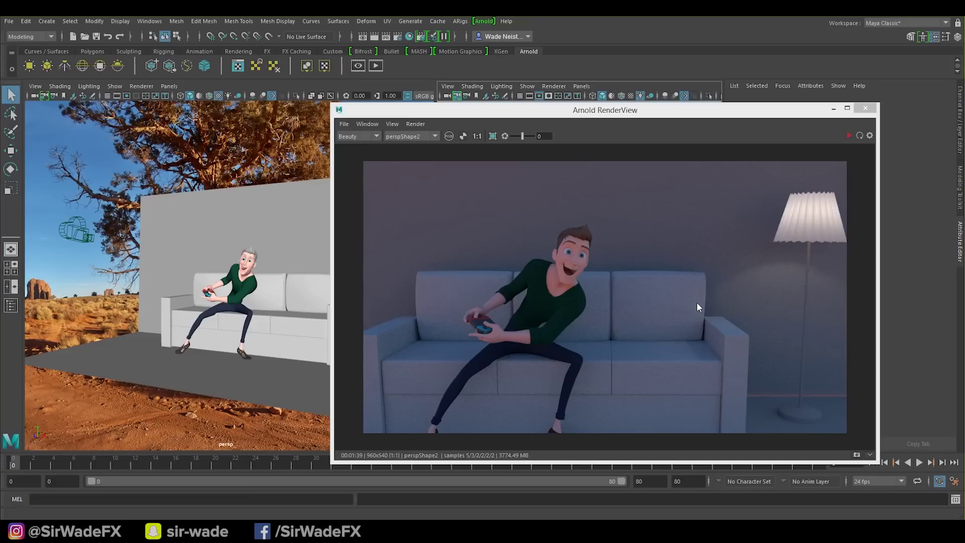
{"action": "left_click", "coordinate": [856, 455]}
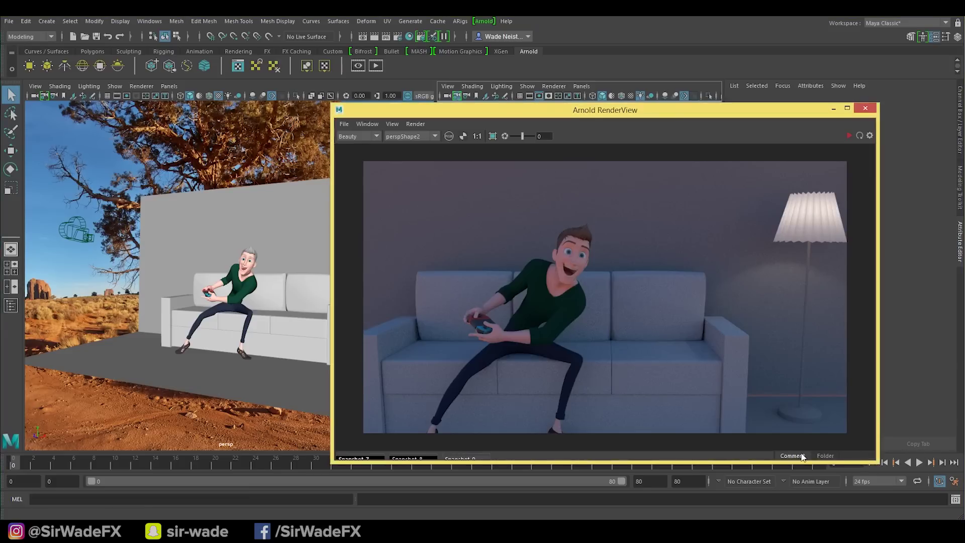
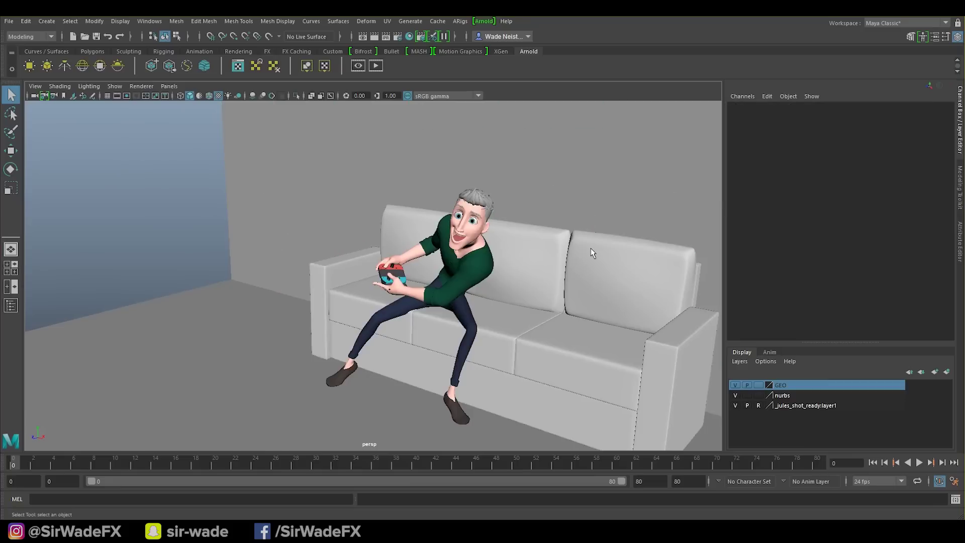
Enable Multisampling Anti-aliasing in the Viewport 2.0 settings, toggling it to compare edges on the character's face and controller
{"action": "left_click_drag", "start_coordinate": [591, 245], "coordinate": [464, 278], "text": "alt"}
{"action": "scroll", "coordinate": [466, 270], "scroll_direction": "up", "scroll_amount": 1}
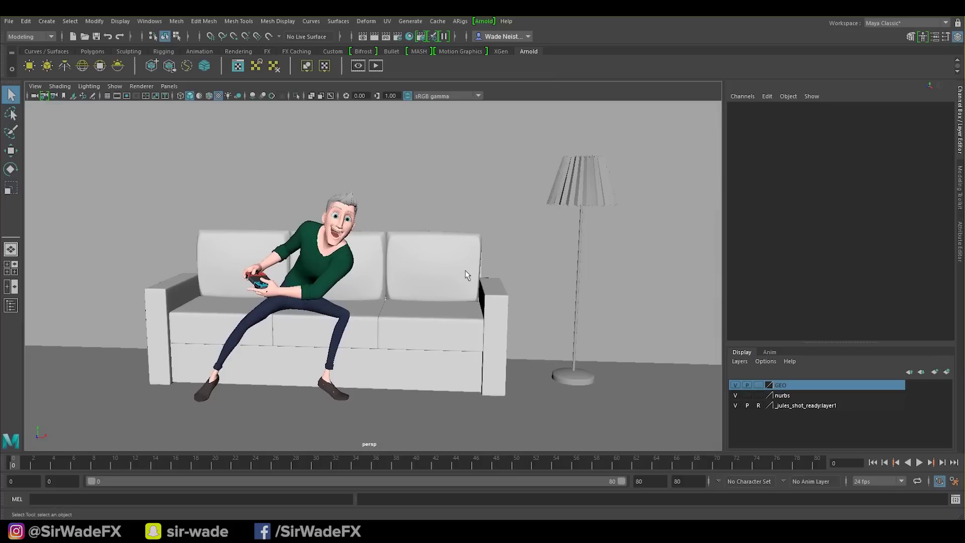
{"action": "left_click", "coordinate": [242, 106]}
{"action": "left_click", "coordinate": [630, 322]}
{"action": "left_click", "coordinate": [664, 342]}
{"action": "left_click", "coordinate": [664, 342]}
{"action": "left_click", "coordinate": [664, 341]}
{"action": "right_click_drag", "start_coordinate": [351, 297], "coordinate": [681, 334], "text": "alt"}
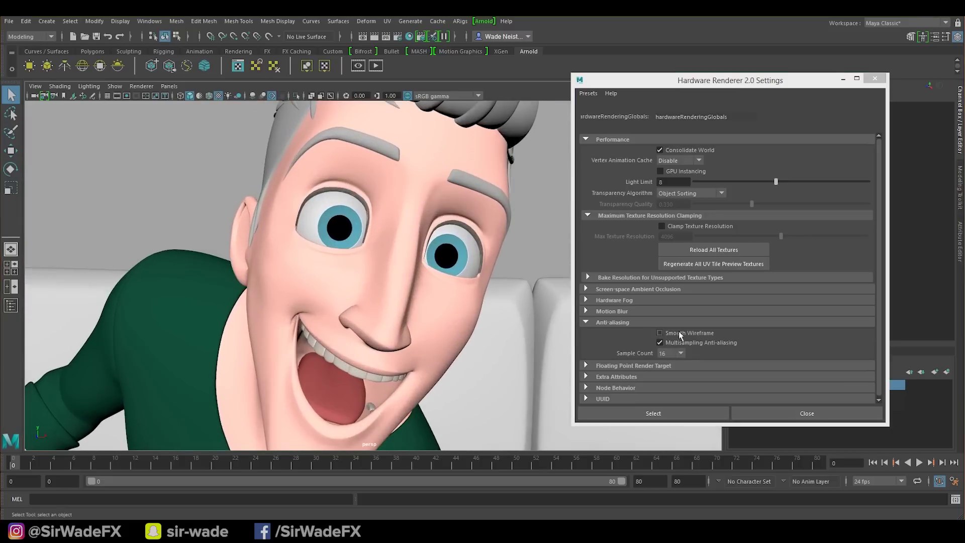
{"action": "left_click", "coordinate": [679, 343]}
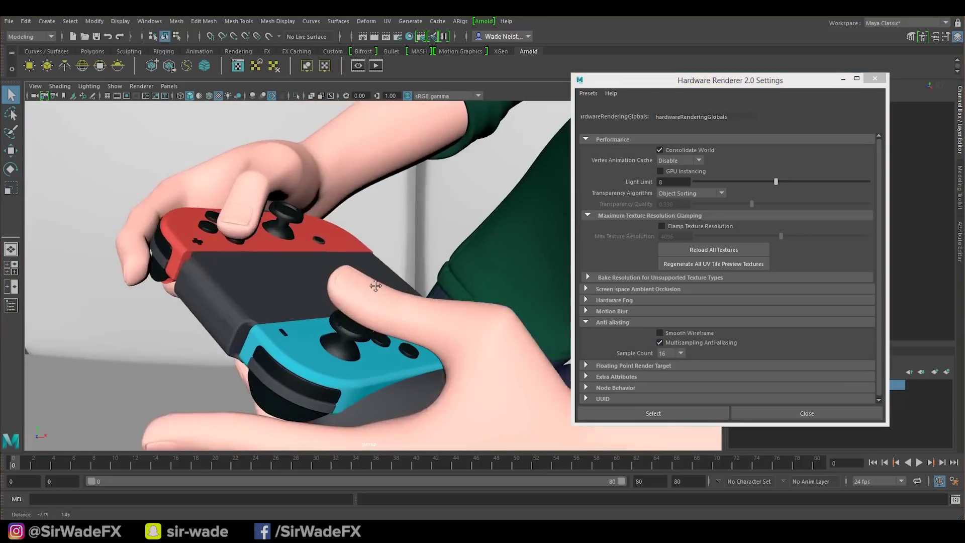
{"action": "left_click", "coordinate": [670, 343]}
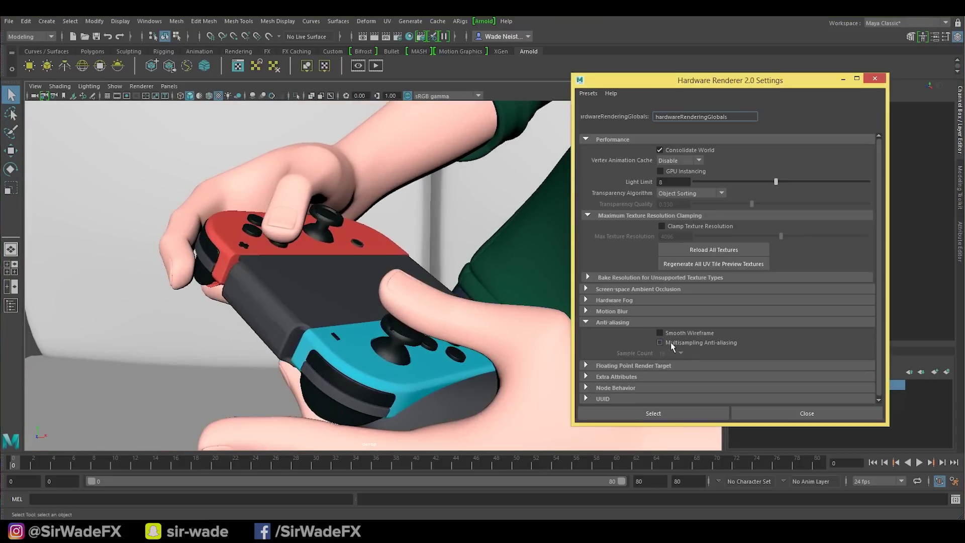
{"action": "left_click", "coordinate": [115, 86]}
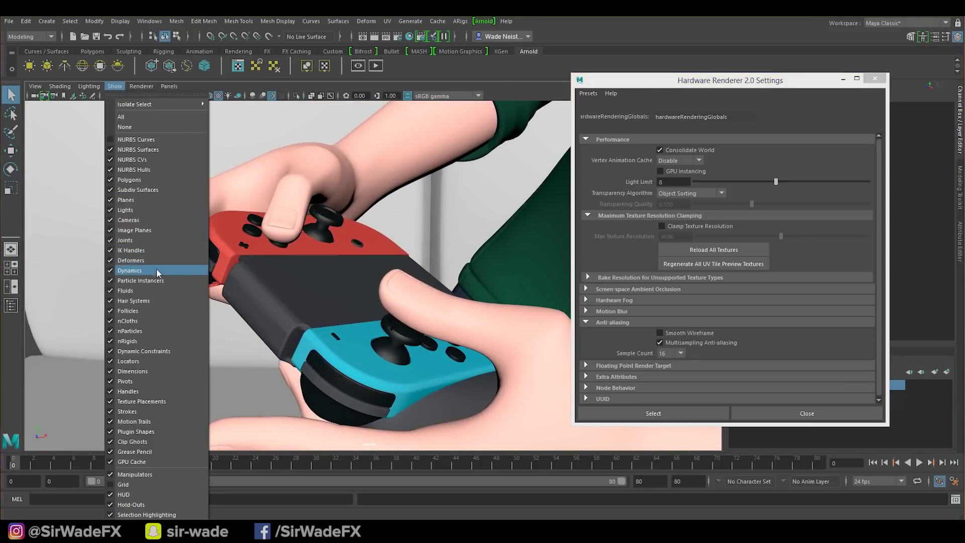
{"action": "left_click", "coordinate": [153, 371]}
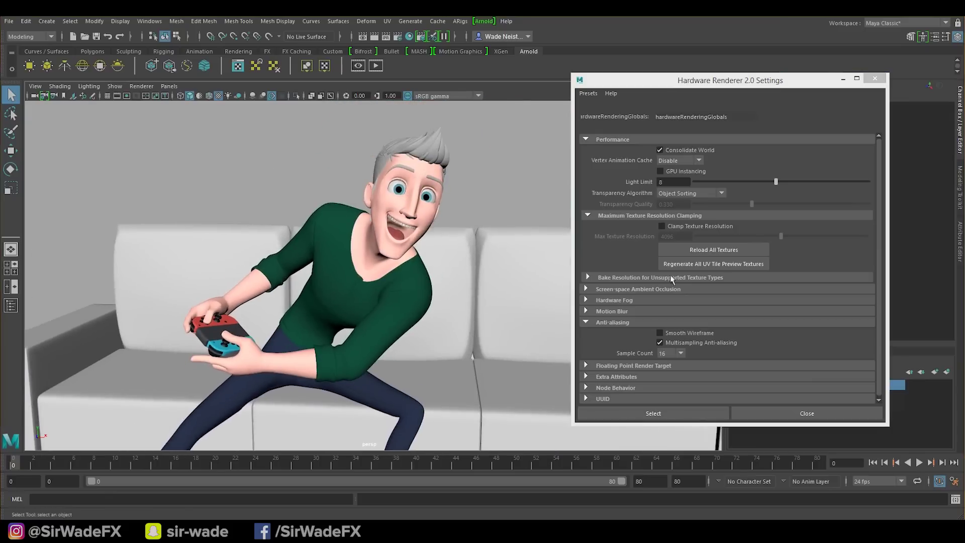
Enable Screen-space Ambient Occlusion in the viewport settings after toggling it for comparison, and slightly lower its amount
{"action": "left_click", "coordinate": [586, 288]}
{"action": "left_click", "coordinate": [660, 300]}
{"action": "left_click", "coordinate": [660, 300]}
{"action": "left_click", "coordinate": [660, 300]}
{"action": "left_click", "coordinate": [661, 300]}
{"action": "left_click", "coordinate": [660, 300]}
{"action": "left_click", "coordinate": [661, 301]}
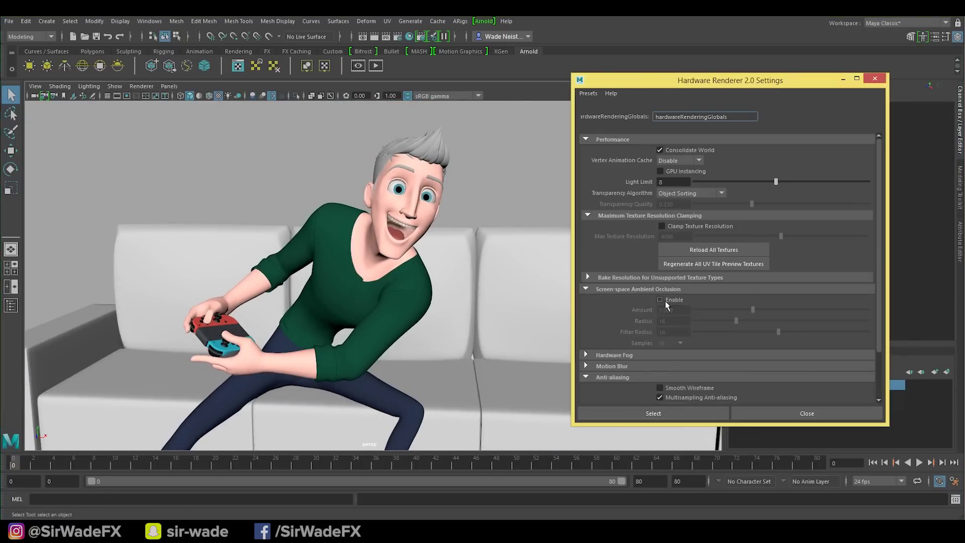
{"action": "left_click", "coordinate": [661, 300]}
{"action": "left_click_drag", "start_coordinate": [752, 310], "coordinate": [749, 310]}
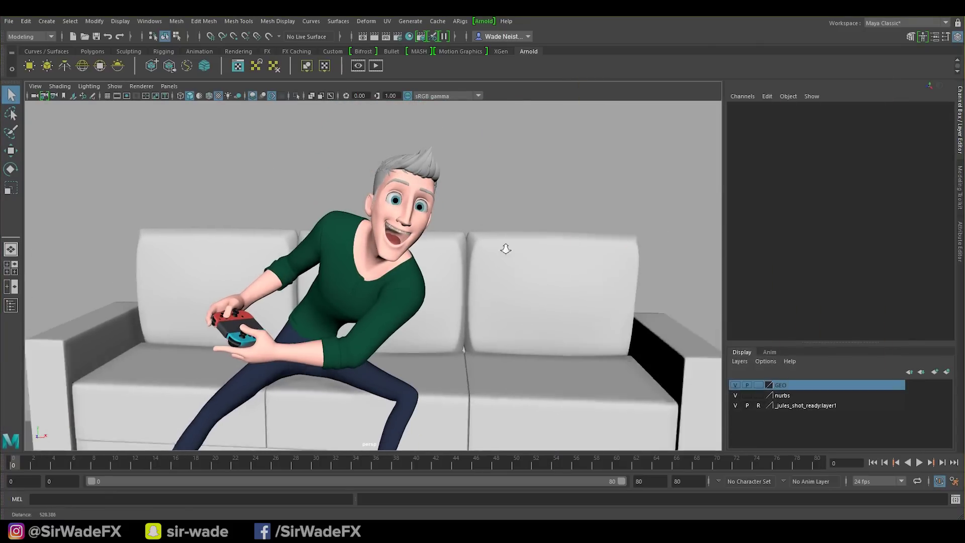
Create a standard Maya spot light and look through it
{"action": "scroll", "coordinate": [506, 248], "scroll_direction": "down", "scroll_amount": 6}
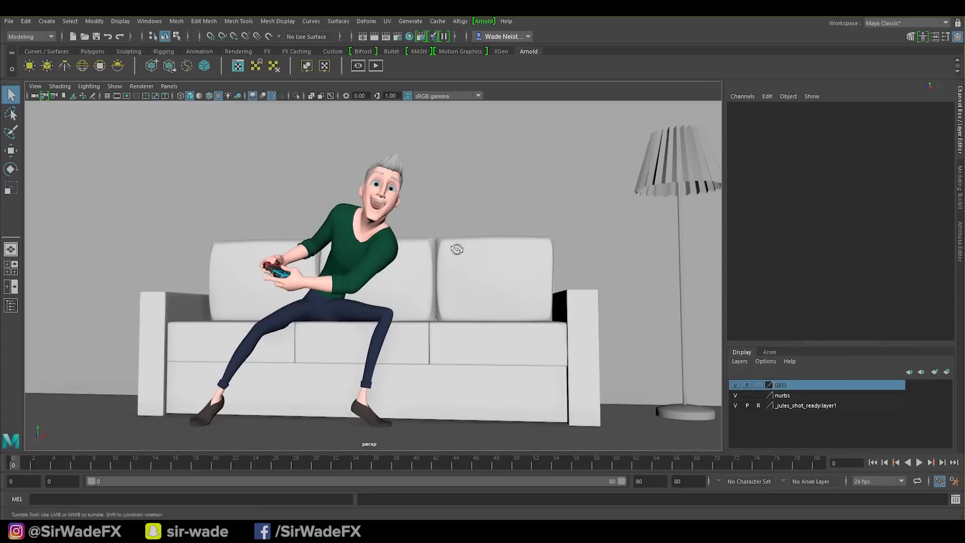
{"action": "left_click", "coordinate": [47, 21]}
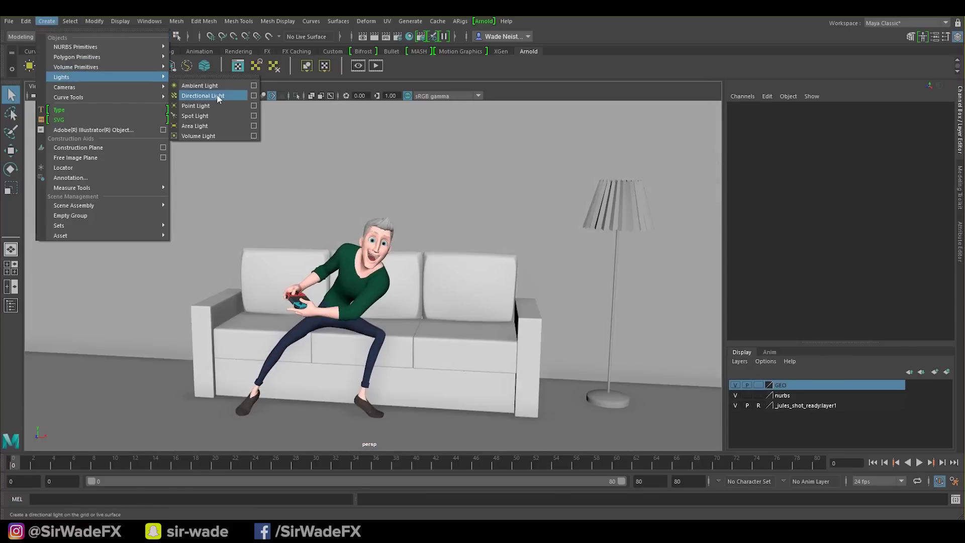
{"action": "left_click", "coordinate": [195, 116]}
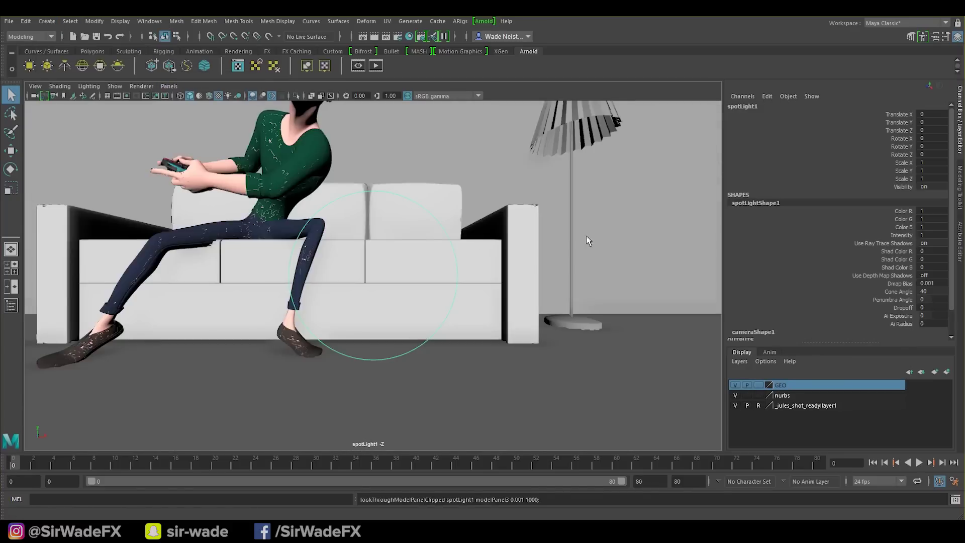
{"action": "scroll", "coordinate": [328, 220], "scroll_direction": "down", "scroll_amount": 3}
{"action": "left_click_drag", "start_coordinate": [328, 221], "coordinate": [359, 237], "text": "alt"}
Aim the spot light down at the couch and character, and light the viewport with all scene lights
{"action": "left_click", "coordinate": [326, 151]}
{"action": "key", "text": "f"}
{"action": "right_click_drag", "start_coordinate": [442, 191], "coordinate": [321, 211], "text": "alt"}
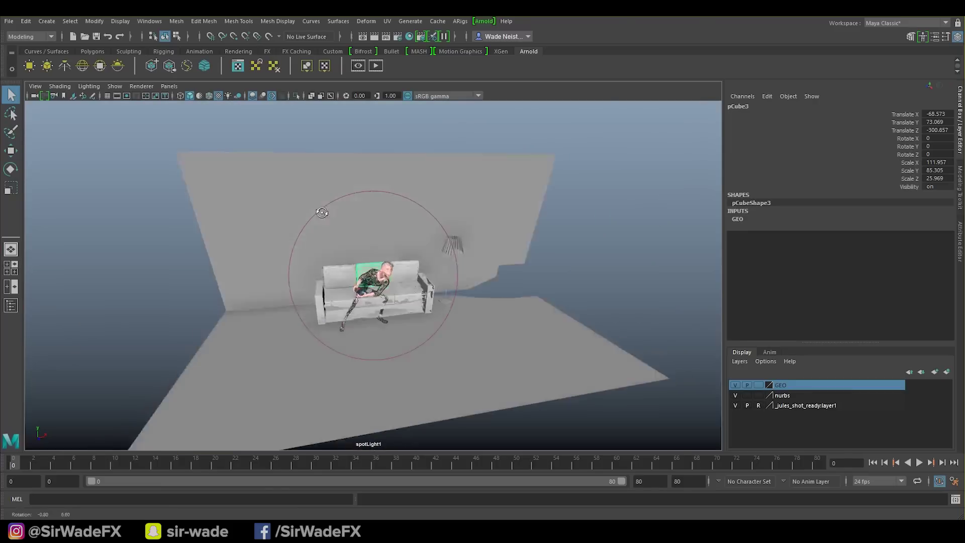
{"action": "left_click_drag", "start_coordinate": [503, 246], "coordinate": [540, 280], "text": "alt"}
{"action": "key", "text": "7"}
{"action": "middle_click_drag", "start_coordinate": [539, 280], "coordinate": [401, 280], "text": "alt"}
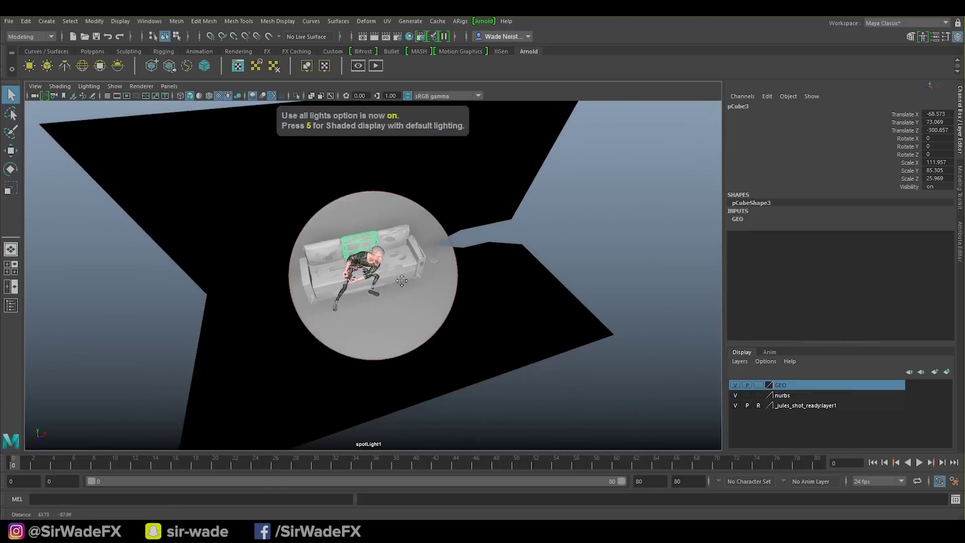
Give spotLight1 a cone angle of about 69, penumbra angle 10, dropoff about 1.66 and a slightly warm white color
{"action": "left_click", "coordinate": [78, 247]}
{"action": "left_click", "coordinate": [34, 96]}
{"action": "left_click", "coordinate": [59, 297]}
{"action": "left_click", "coordinate": [11, 305]}
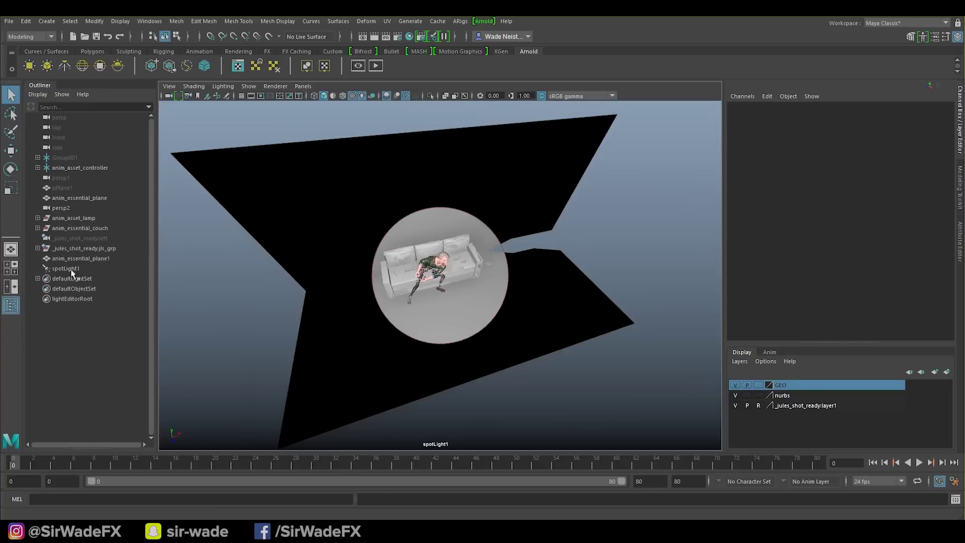
{"action": "left_click", "coordinate": [72, 270]}
{"action": "left_click", "coordinate": [11, 305]}
{"action": "key", "text": "ctrl+a"}
{"action": "right_click_drag", "start_coordinate": [312, 248], "coordinate": [528, 228], "text": "alt"}
{"action": "left_click_drag", "start_coordinate": [864, 273], "coordinate": [848, 300]}
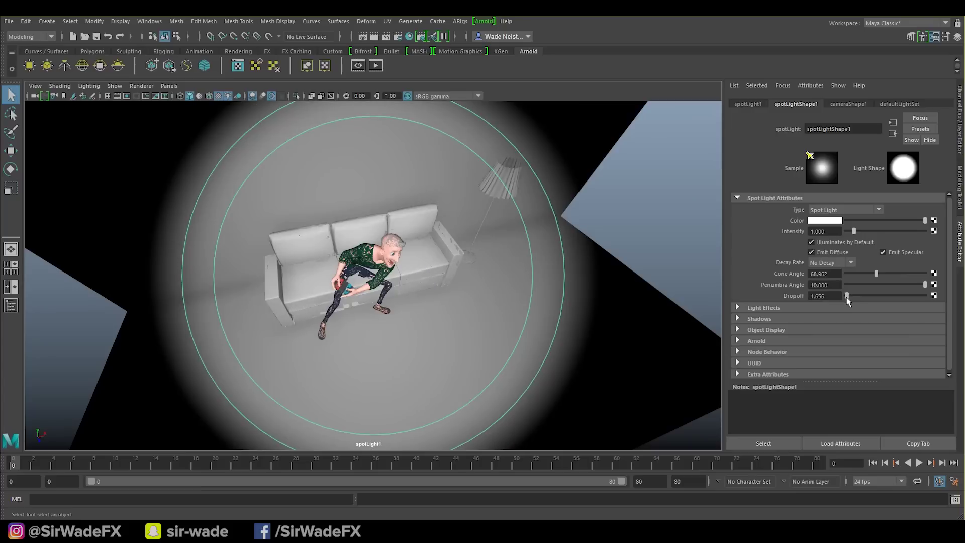
{"action": "left_click", "coordinate": [824, 222]}
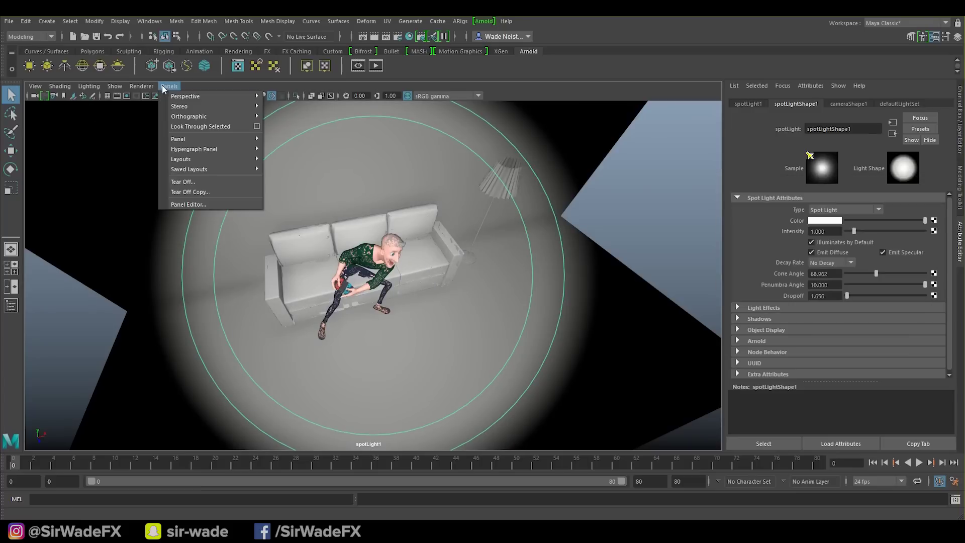
Return to the perspective camera and turn on shadows in the viewport
{"action": "left_click", "coordinate": [324, 117]}
{"action": "left_click", "coordinate": [88, 86]}
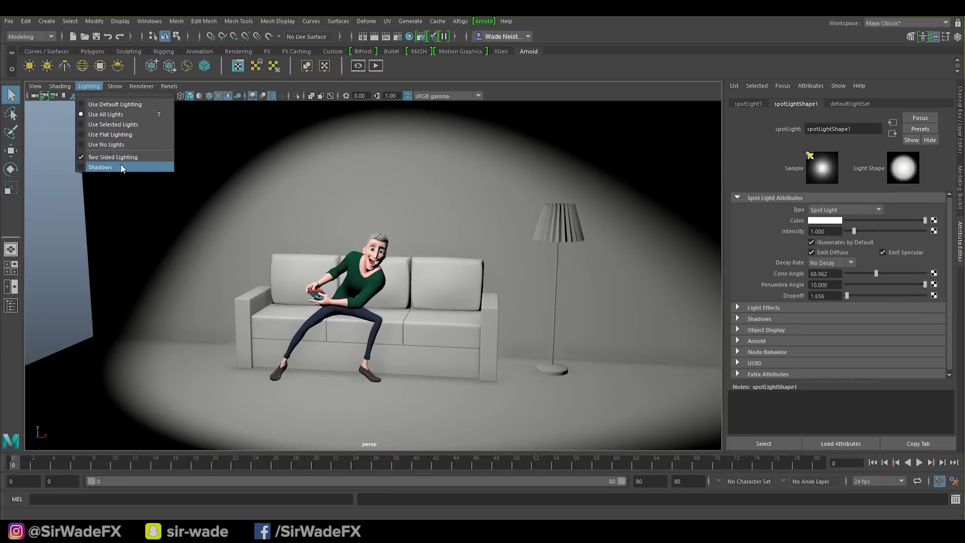
{"action": "left_click", "coordinate": [121, 168]}
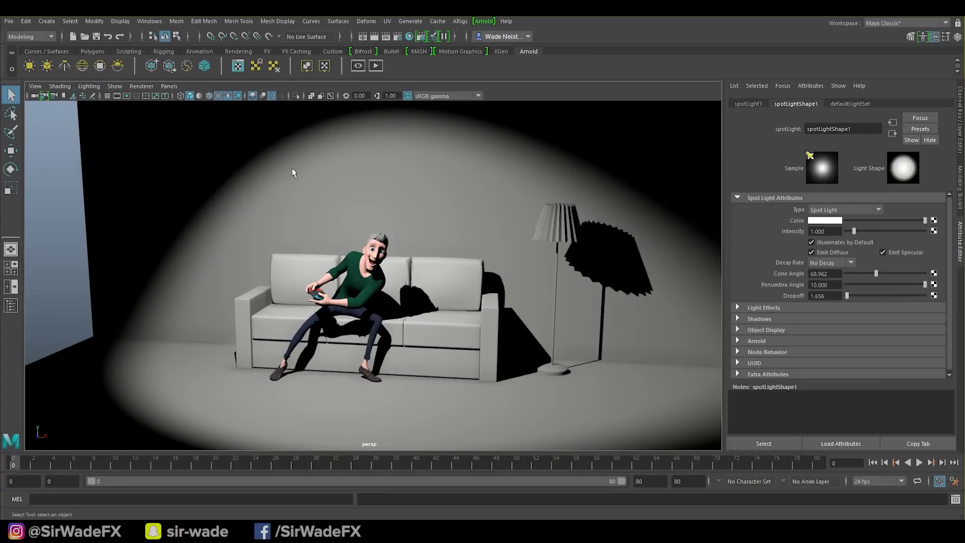
Create an ambient light and lower its intensity to softly fill the dark areas around the spot light
{"action": "right_click_drag", "start_coordinate": [528, 256], "coordinate": [272, 212], "text": "alt"}
{"action": "left_click", "coordinate": [48, 21]}
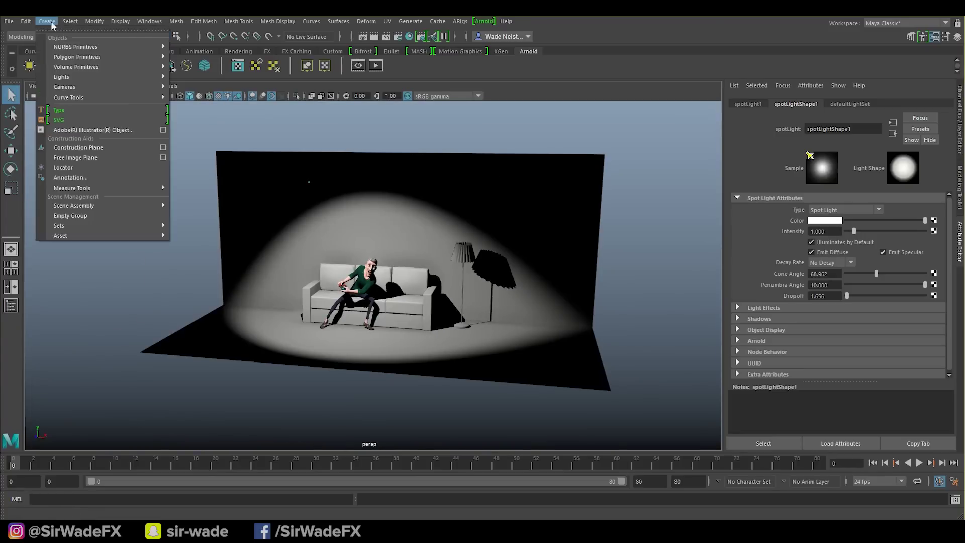
{"action": "mouse_move", "coordinate": [100, 76]}
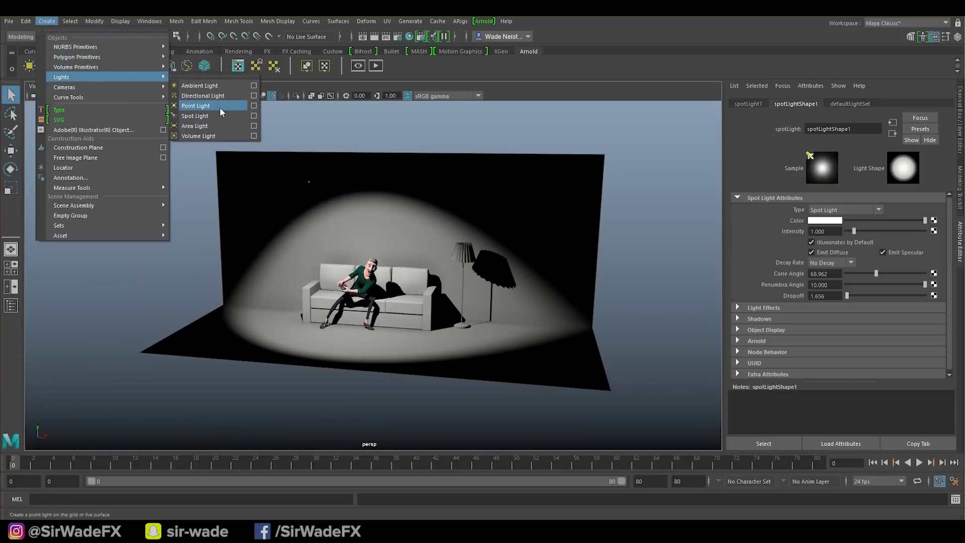
{"action": "left_click", "coordinate": [216, 85]}
{"action": "key", "text": "bracketright"}
{"action": "key", "text": "r"}
{"action": "left_click_drag", "start_coordinate": [853, 228], "coordinate": [849, 229]}
{"action": "key", "text": "q"}
{"action": "key", "text": "bracketleft"}
{"action": "key", "text": "bracketleft"}
{"action": "left_click", "coordinate": [266, 184]}
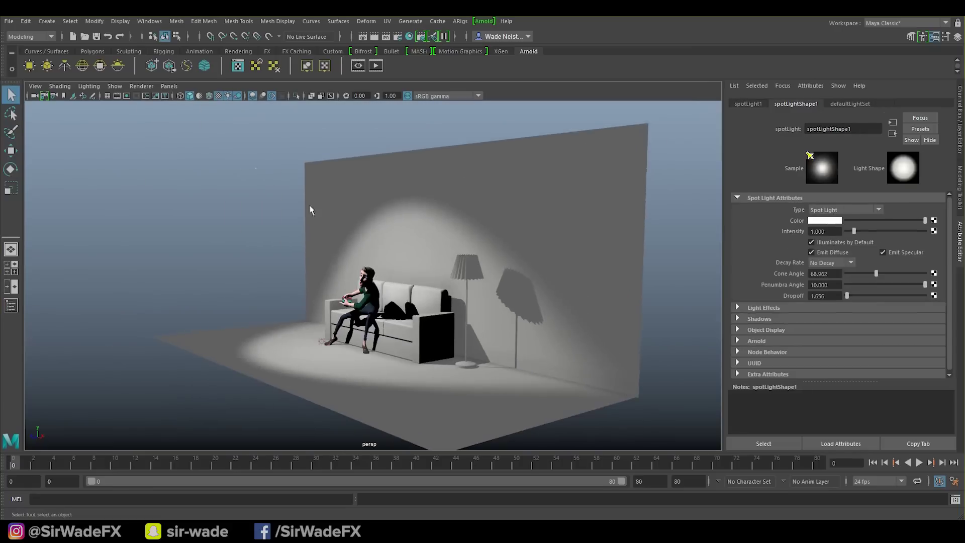
Expand the spot light's shadow attributes and review the Viewport 2.0 renderer settings
{"action": "key", "text": "bracketleft"}
{"action": "key", "text": "bracketleft"}
{"action": "left_click", "coordinate": [769, 319]}
{"action": "scroll", "coordinate": [791, 294], "scroll_direction": "down", "scroll_amount": 3}
{"action": "scroll", "coordinate": [790, 293], "scroll_direction": "down", "scroll_amount": 5}
{"action": "scroll", "coordinate": [786, 295], "scroll_direction": "up", "scroll_amount": 5}
{"action": "left_click", "coordinate": [141, 86]}
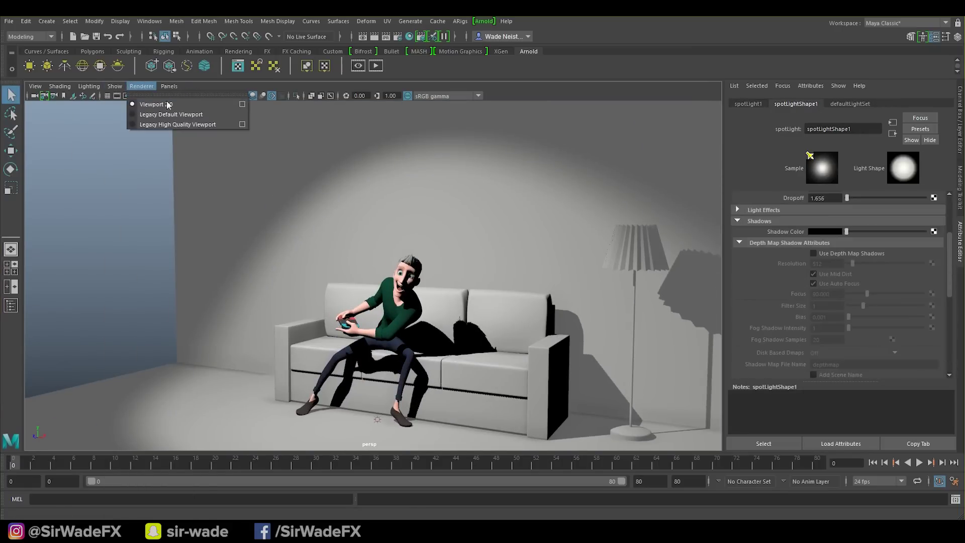
{"action": "left_click", "coordinate": [241, 104]}
{"action": "scroll", "coordinate": [657, 242], "scroll_direction": "down", "scroll_amount": 3}
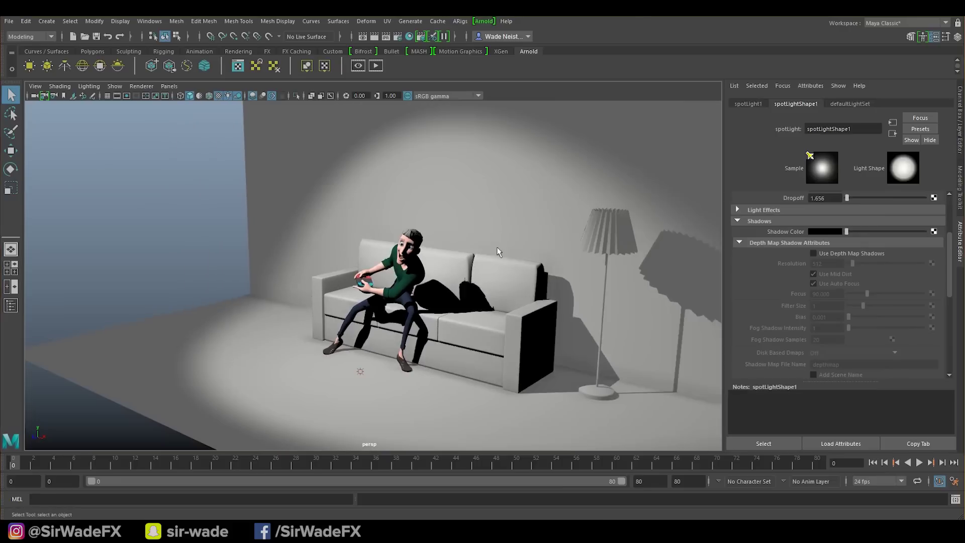
Lighten the spot light's shadow color from black to a light gray
{"action": "left_click_drag", "start_coordinate": [847, 231], "coordinate": [887, 232]}
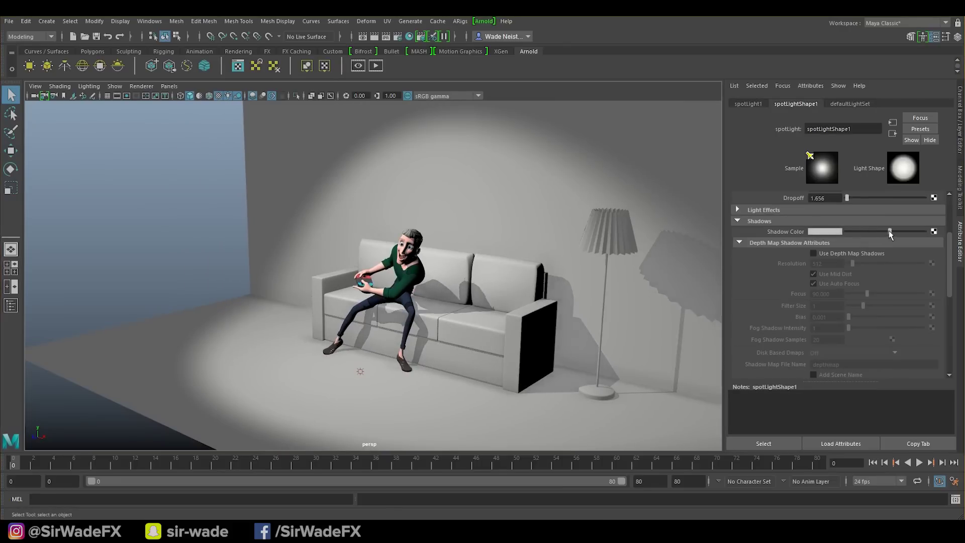
{"action": "scroll", "coordinate": [558, 269], "scroll_direction": "up", "scroll_amount": 5}
{"action": "left_click_drag", "start_coordinate": [567, 269], "coordinate": [422, 261], "text": "alt"}
{"action": "scroll", "coordinate": [417, 262], "scroll_direction": "down", "scroll_amount": 4}
Create a directional light, enlarge its icon, angle it toward the couch and character, and set its intensity to 0.120
{"action": "left_click", "coordinate": [48, 22]}
{"action": "mouse_move", "coordinate": [82, 60]}
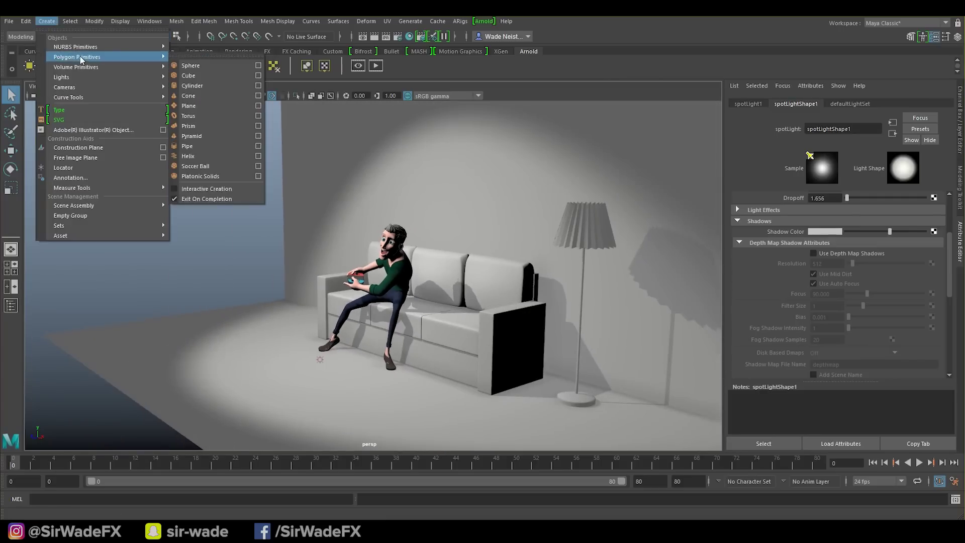
{"action": "left_click", "coordinate": [199, 95]}
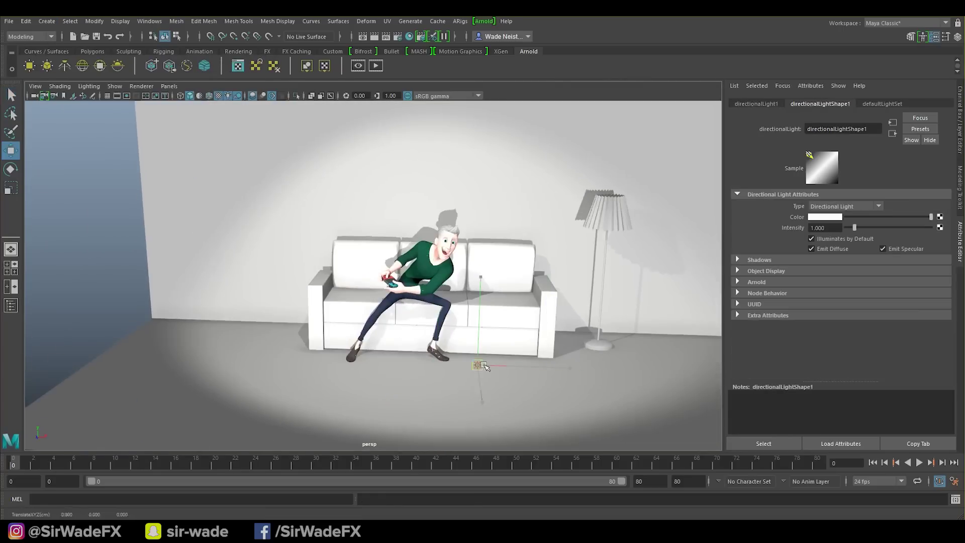
{"action": "key", "text": "e"}
{"action": "key", "text": "r"}
{"action": "left_click_drag", "start_coordinate": [483, 365], "coordinate": [603, 351]}
{"action": "key", "text": "e"}
{"action": "left_click_drag", "start_coordinate": [578, 347], "coordinate": [626, 347]}
{"action": "left_click_drag", "start_coordinate": [854, 228], "coordinate": [847, 227]}
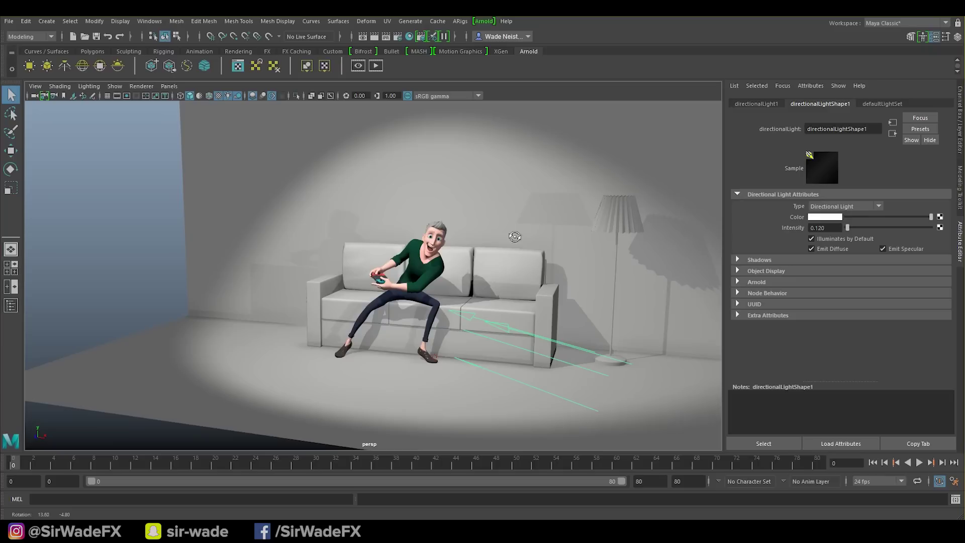
Turn off ray trace shadows for the directional light
{"action": "left_click", "coordinate": [774, 260]}
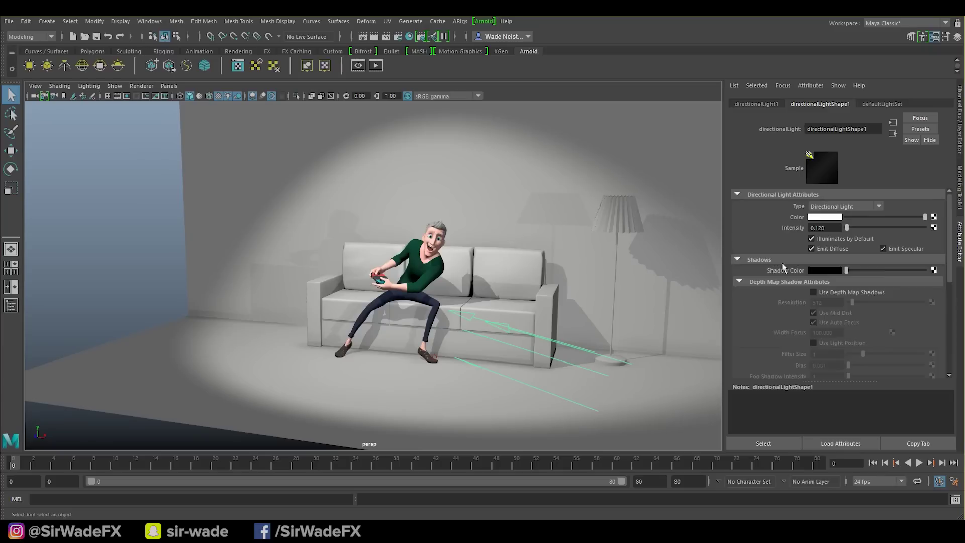
{"action": "scroll", "coordinate": [799, 276], "scroll_direction": "down", "scroll_amount": 5}
{"action": "left_click", "coordinate": [813, 283]}
{"action": "right_click_drag", "start_coordinate": [502, 256], "coordinate": [611, 251], "text": "alt"}
{"action": "middle_click_drag", "start_coordinate": [611, 251], "coordinate": [502, 254], "text": "alt"}
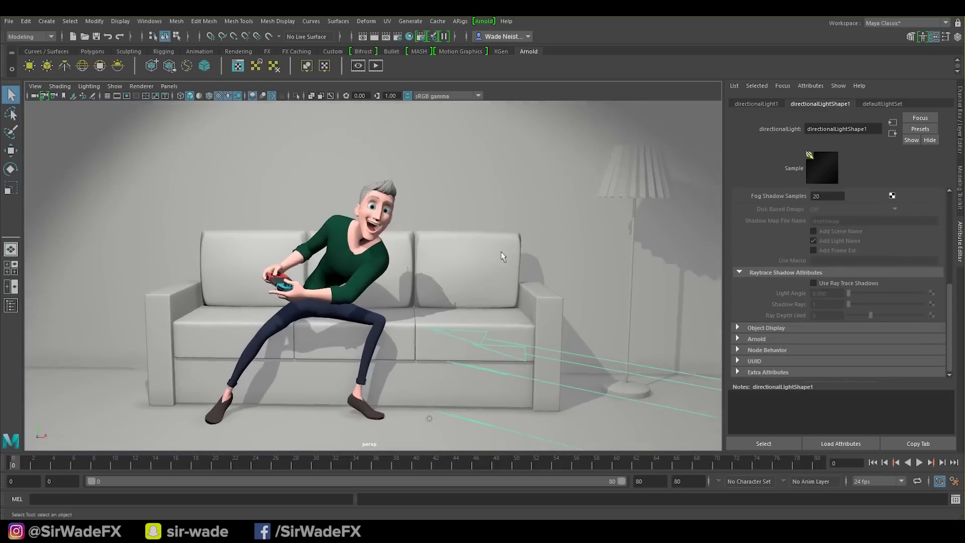
{"action": "right_click_drag", "start_coordinate": [502, 255], "coordinate": [457, 244], "text": "alt"}
Show the persp and persp1 camera views side by side
{"action": "left_click", "coordinate": [116, 87]}
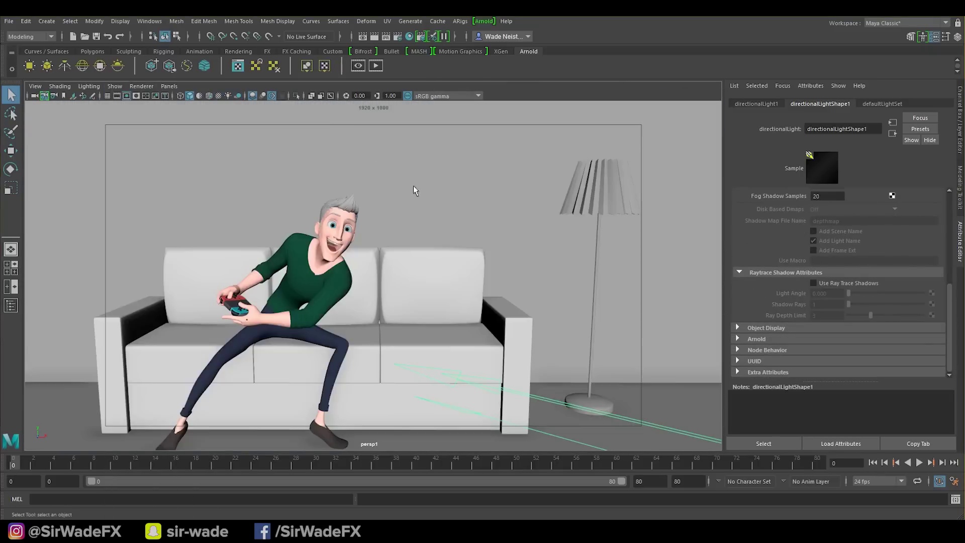
{"action": "left_click", "coordinate": [115, 86]}
{"action": "left_click", "coordinate": [143, 209]}
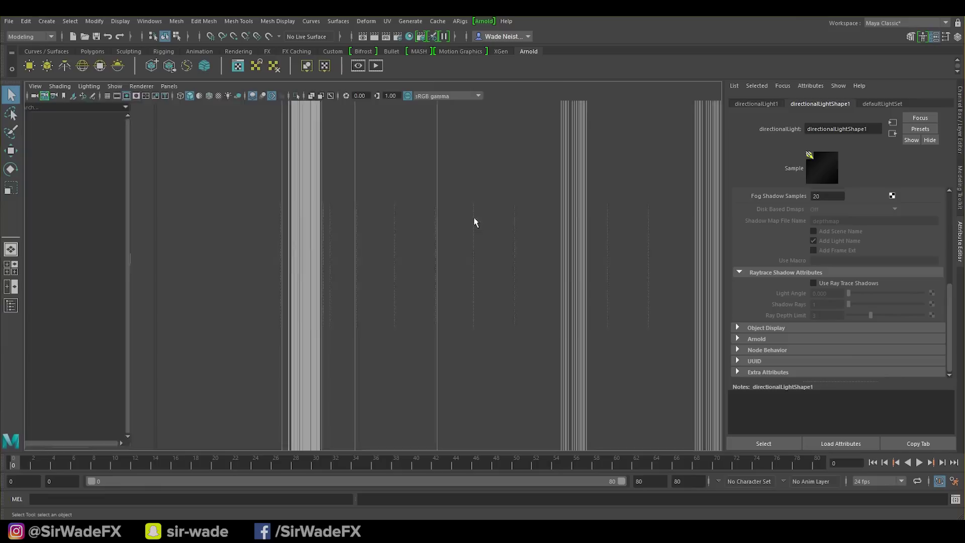
{"action": "key", "text": "space"}
Try a different rotation for the directional light in the perspective view
{"action": "left_click", "coordinate": [331, 330]}
{"action": "key", "text": "e"}
{"action": "left_click_drag", "start_coordinate": [388, 336], "coordinate": [274, 319]}
{"action": "key", "text": "q"}
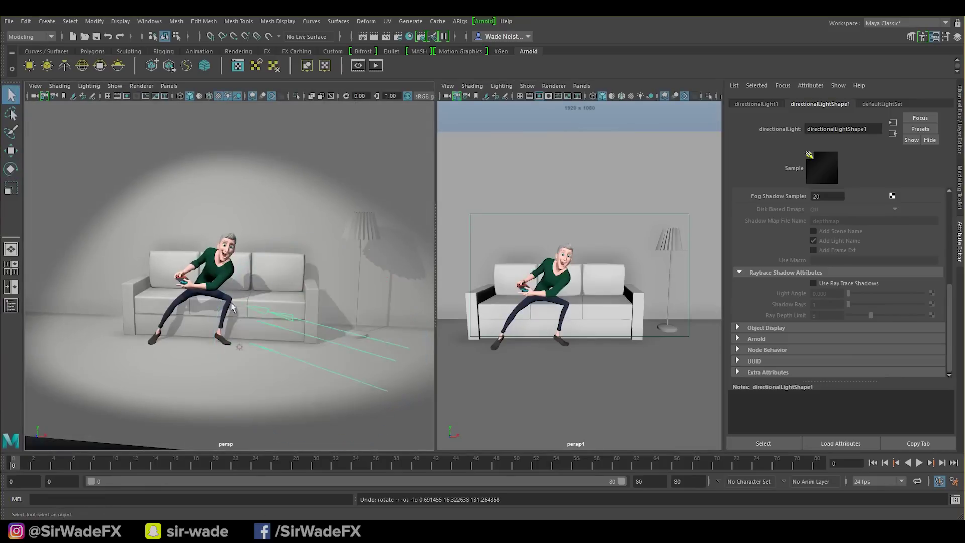
Light the persp1 camera view with all scene lights, turn on its shadows and maximize that view
{"action": "right_click_drag", "start_coordinate": [274, 317], "coordinate": [308, 257], "text": "alt"}
{"action": "left_click", "coordinate": [502, 87]}
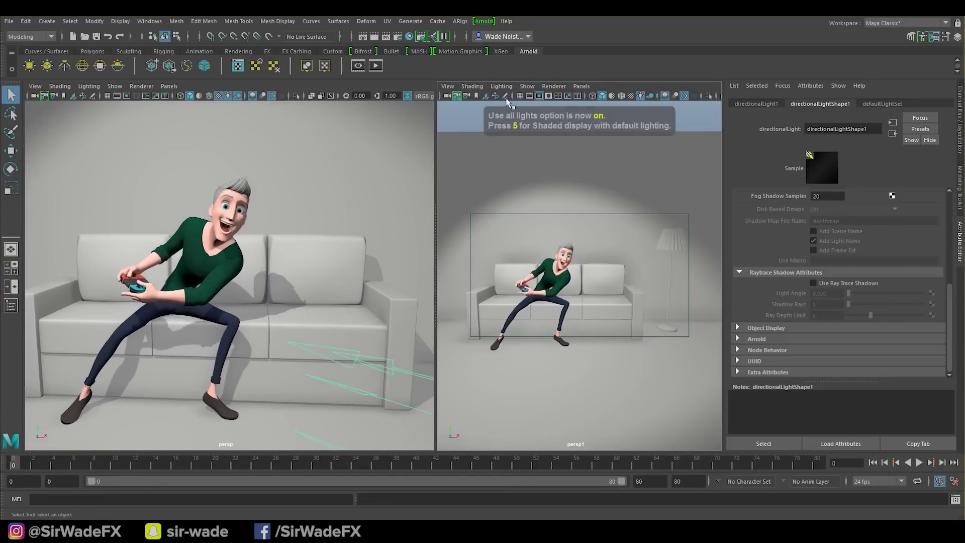
{"action": "key", "text": "space"}
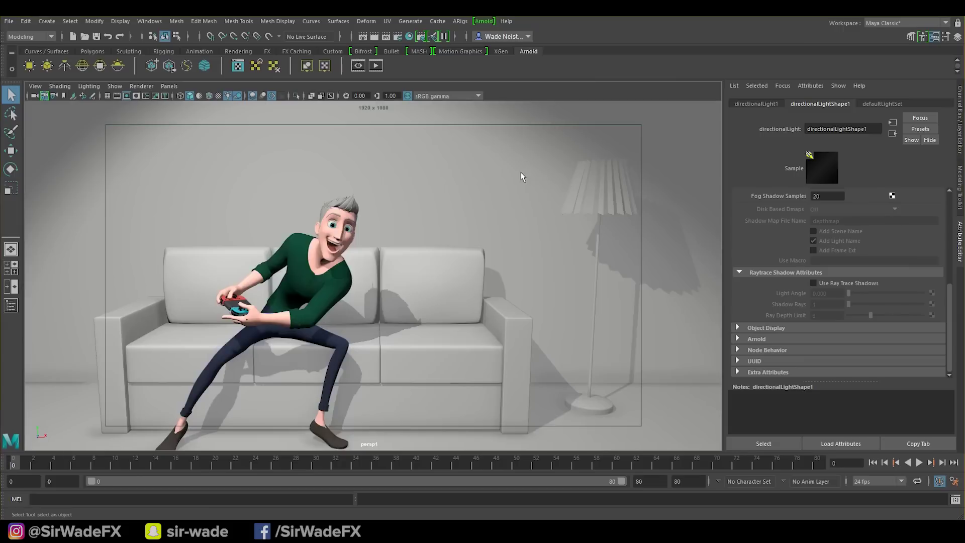
Review the screen-space ambient occlusion and anti-aliasing settings, return to the side-by-side views and deselect the directional light
{"action": "left_click", "coordinate": [242, 104]}
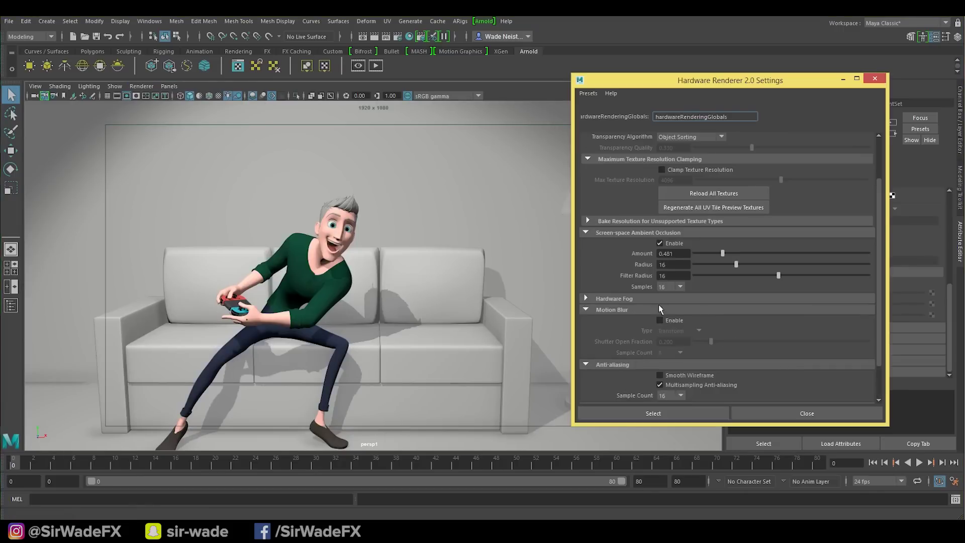
{"action": "left_click", "coordinate": [876, 77]}
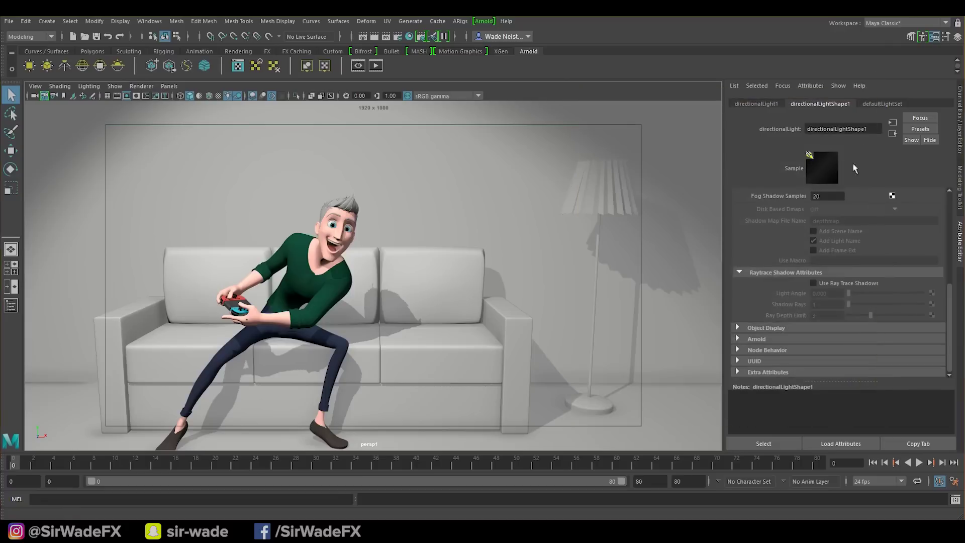
{"action": "key", "text": "space"}
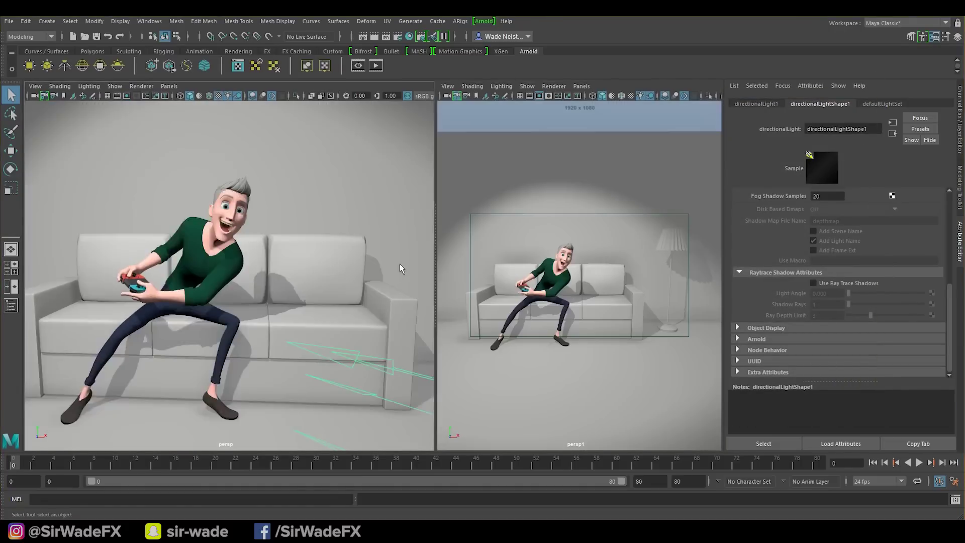
{"action": "right_click_drag", "start_coordinate": [400, 264], "coordinate": [418, 291], "text": "alt"}
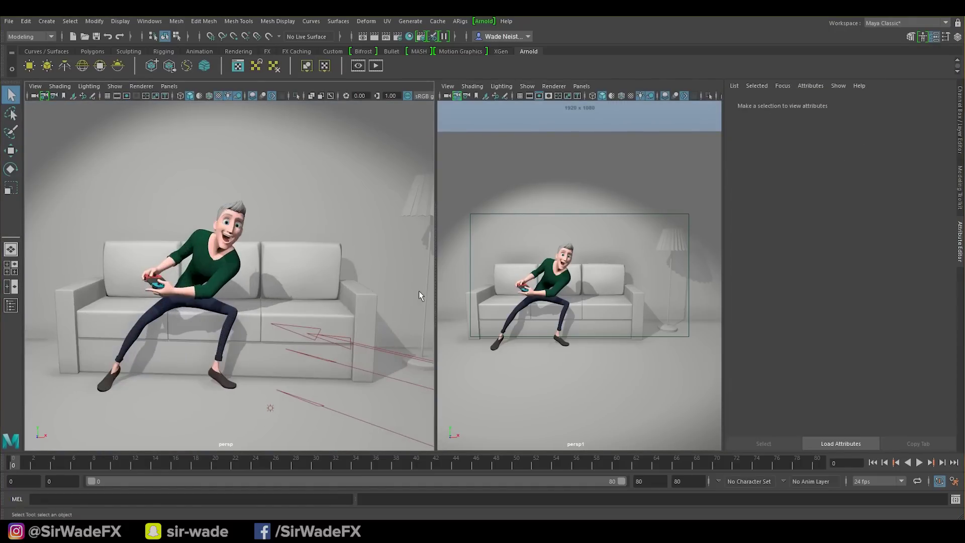